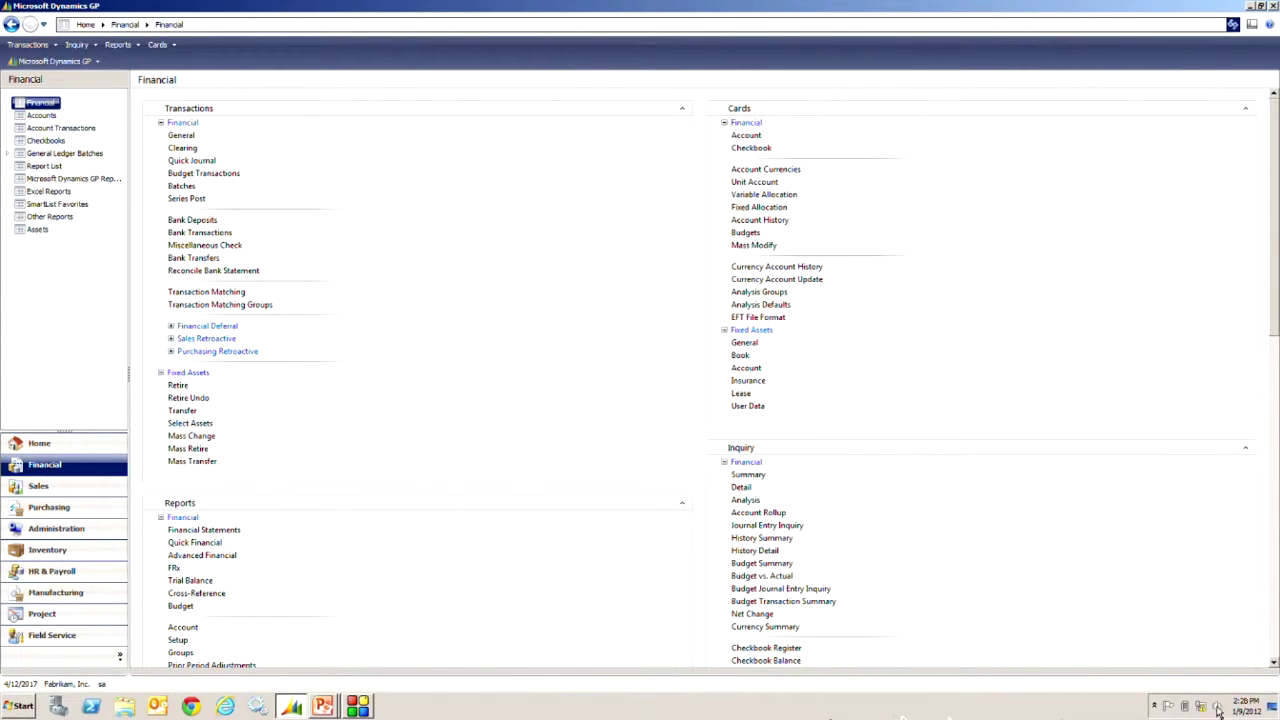
# Scroll the Financial area page down to the Routines section and its Fixed Assets links.
pyautogui.click(1275, 642)
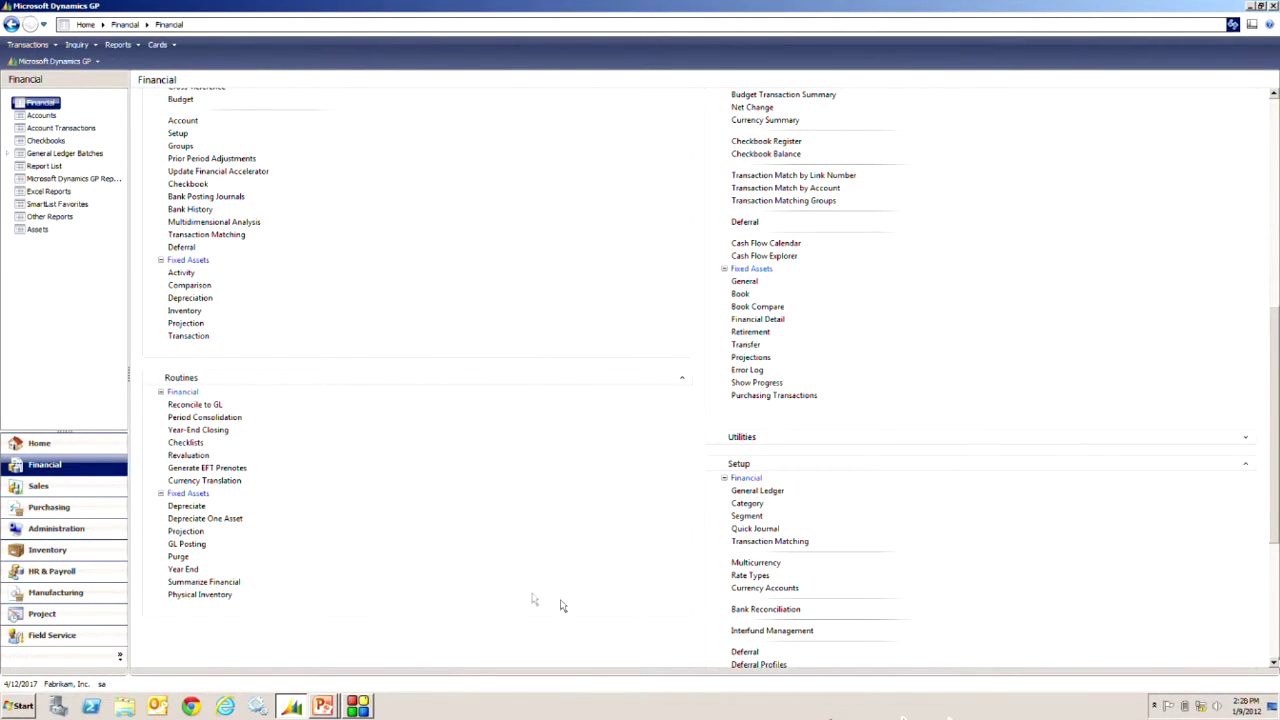
# Add the INTERNAL book with target date 12/31/2018 and run the all-assets depreciation projection.
pyautogui.click(187, 533)
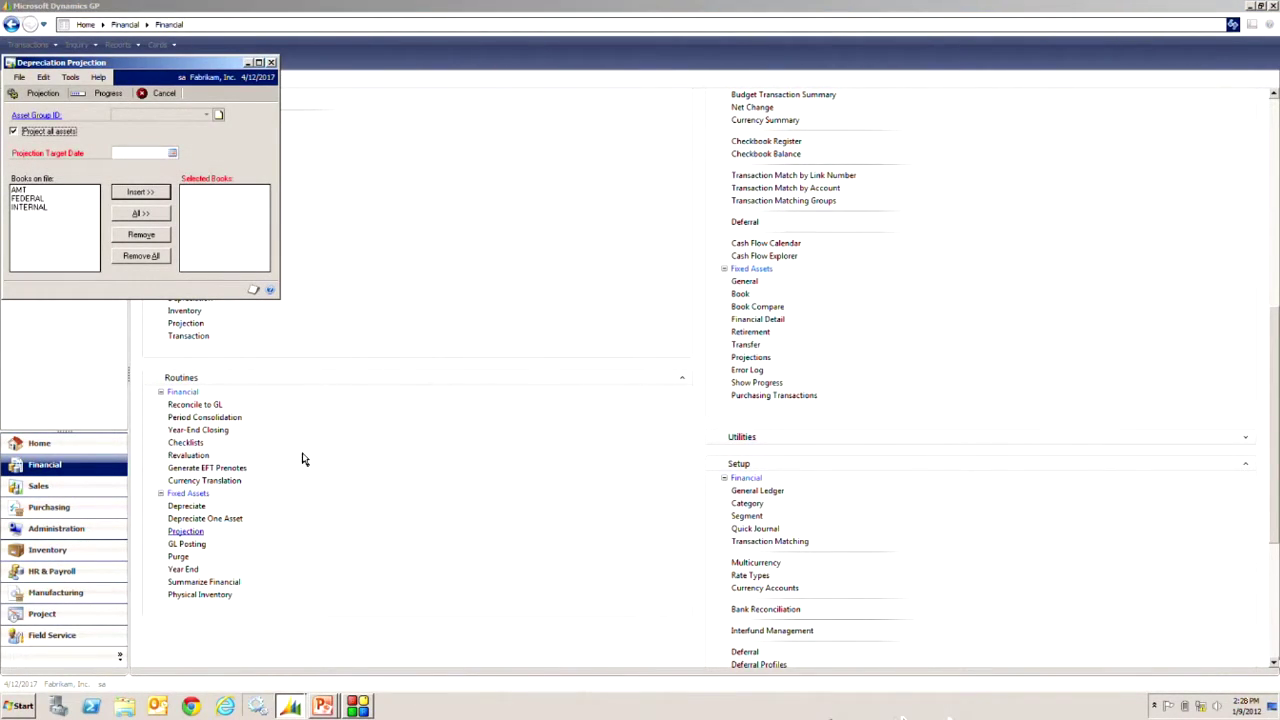
pyautogui.click(30, 207)
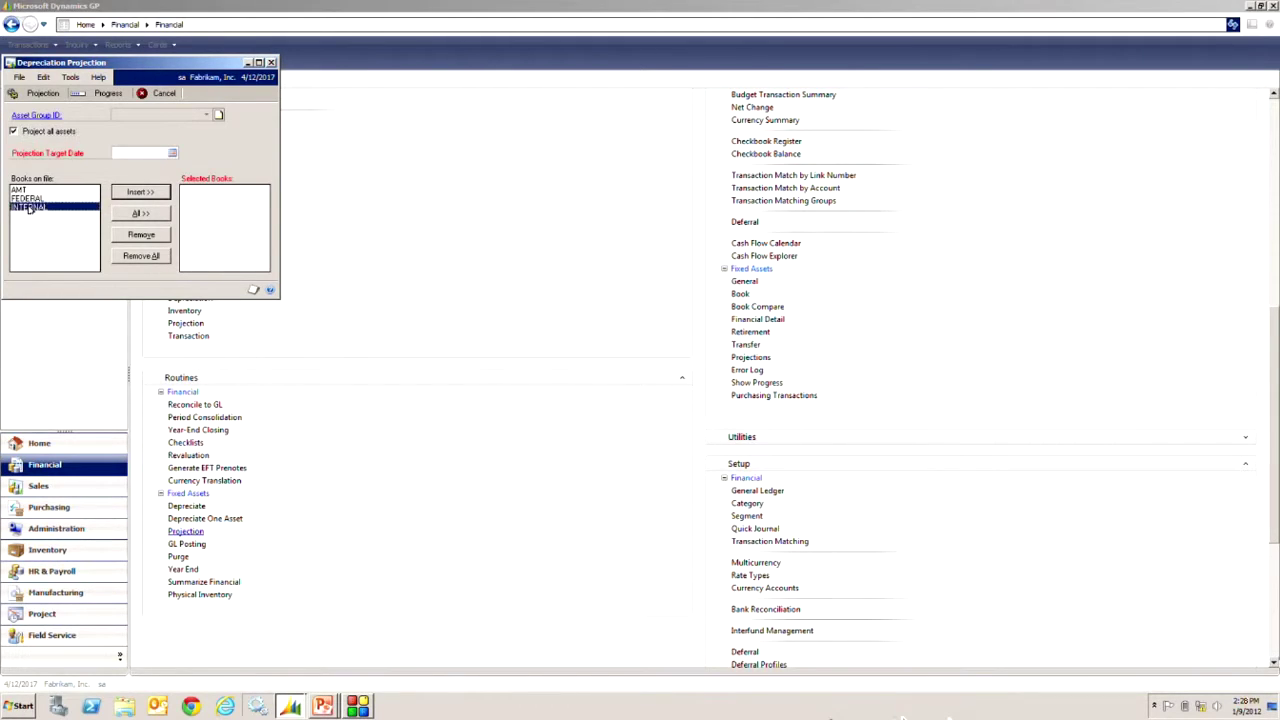
pyautogui.hotkey('shift', 'Tab')
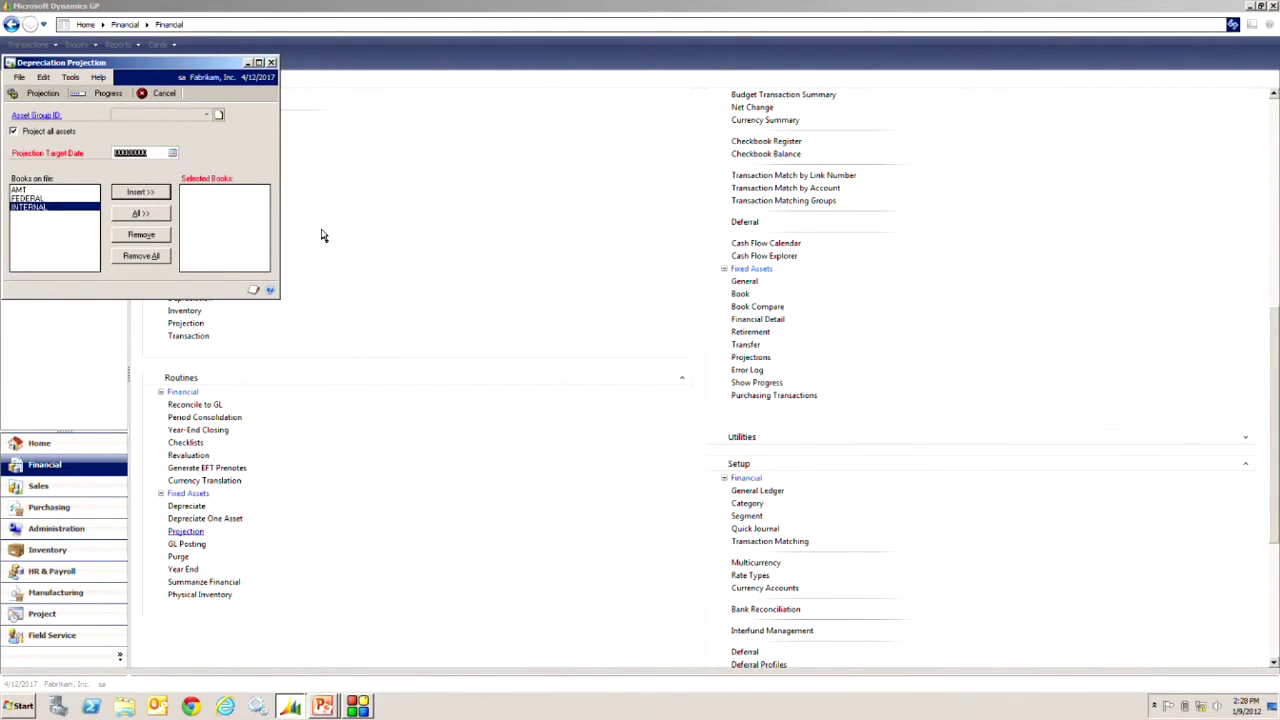
pyautogui.write('123118')
pyautogui.press('Tab')
pyautogui.click(148, 192)
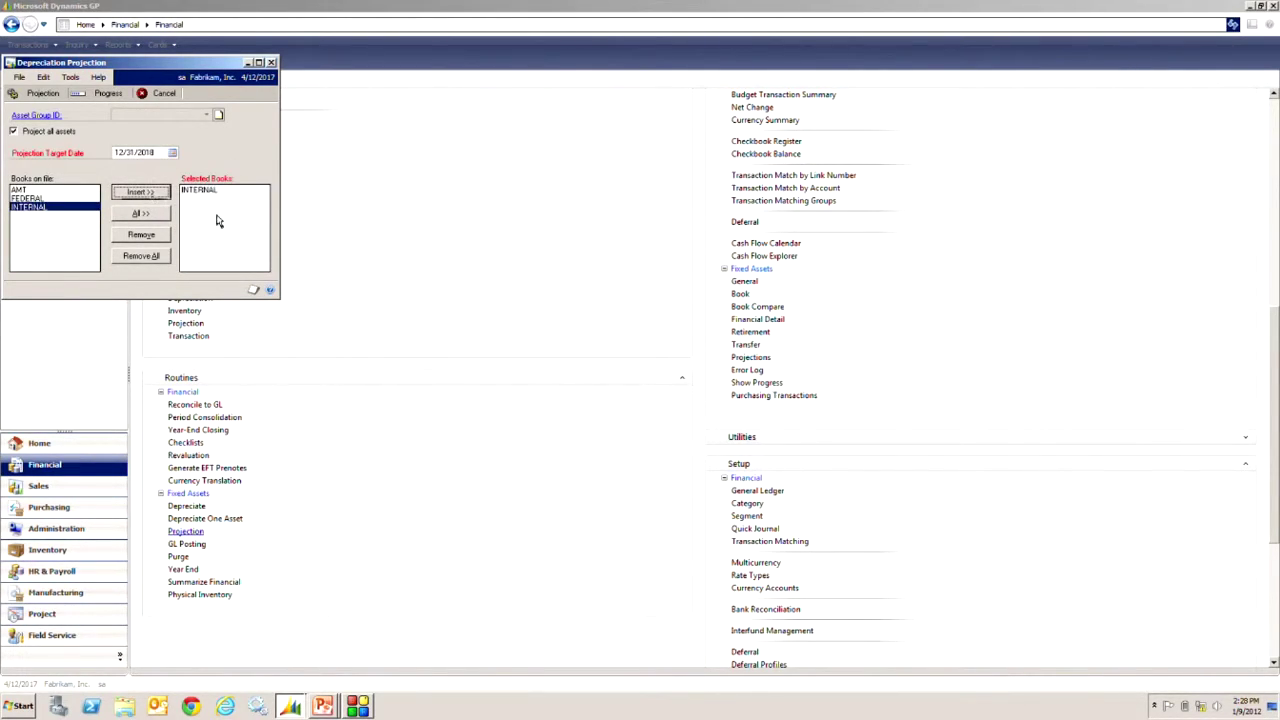
pyautogui.click(36, 94)
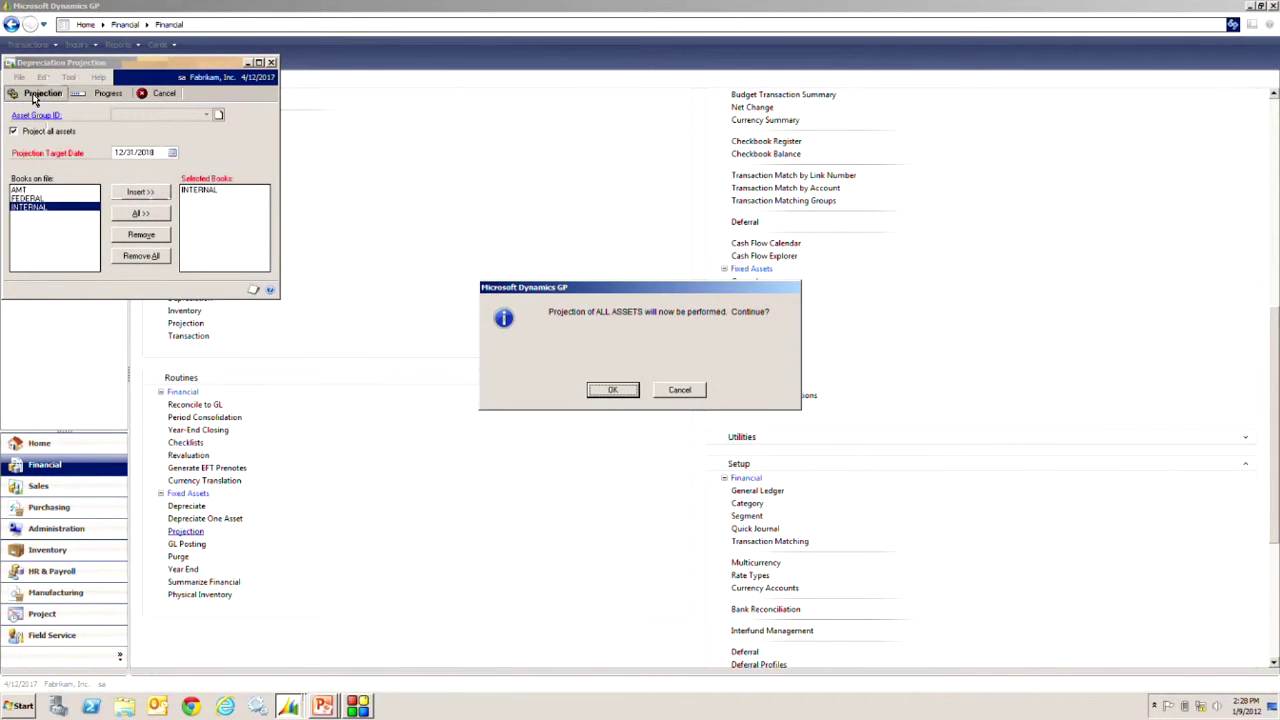
pyautogui.click(613, 391)
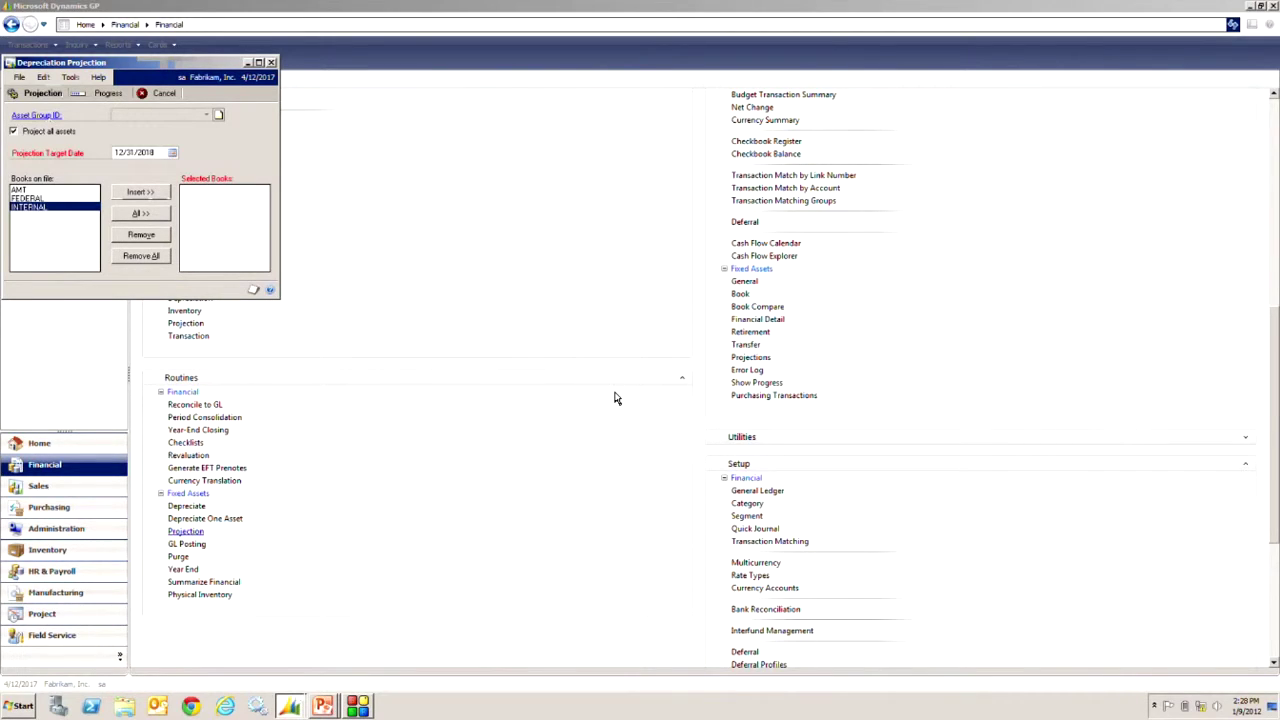
# Check the projection's progress, then close the progress and Depreciation Projection windows.
pyautogui.click(103, 96)
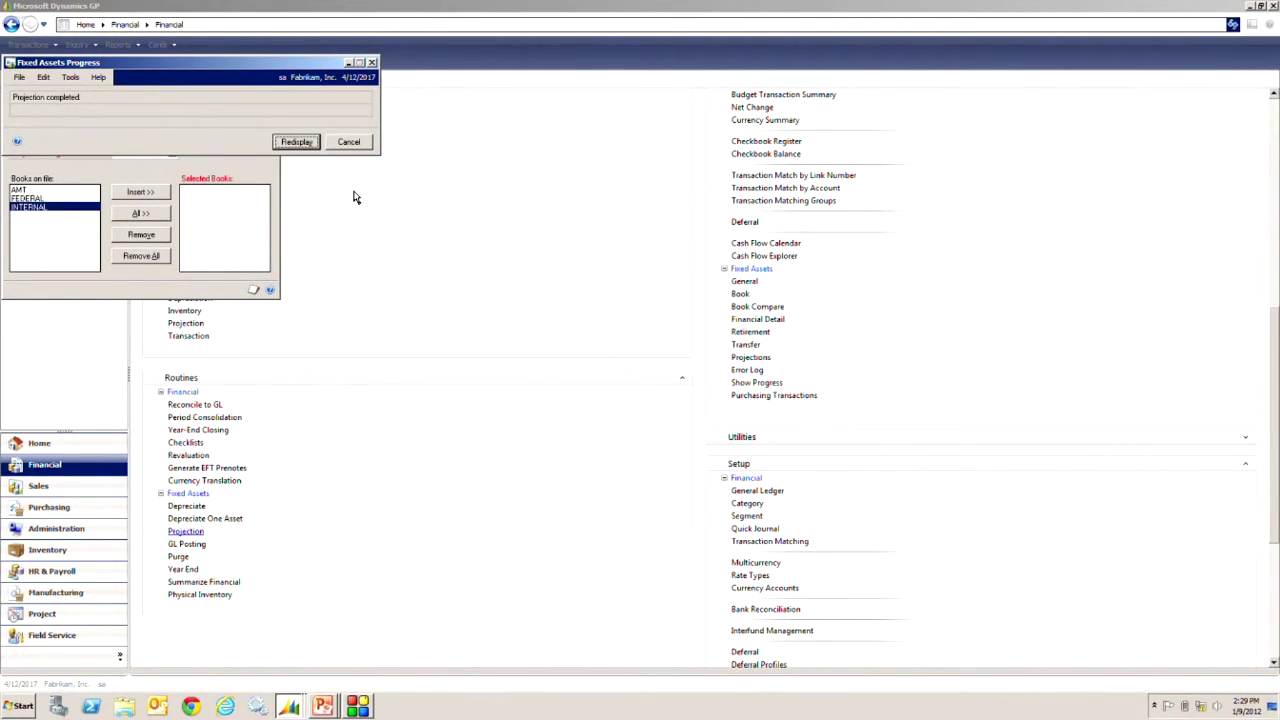
pyautogui.click(349, 142)
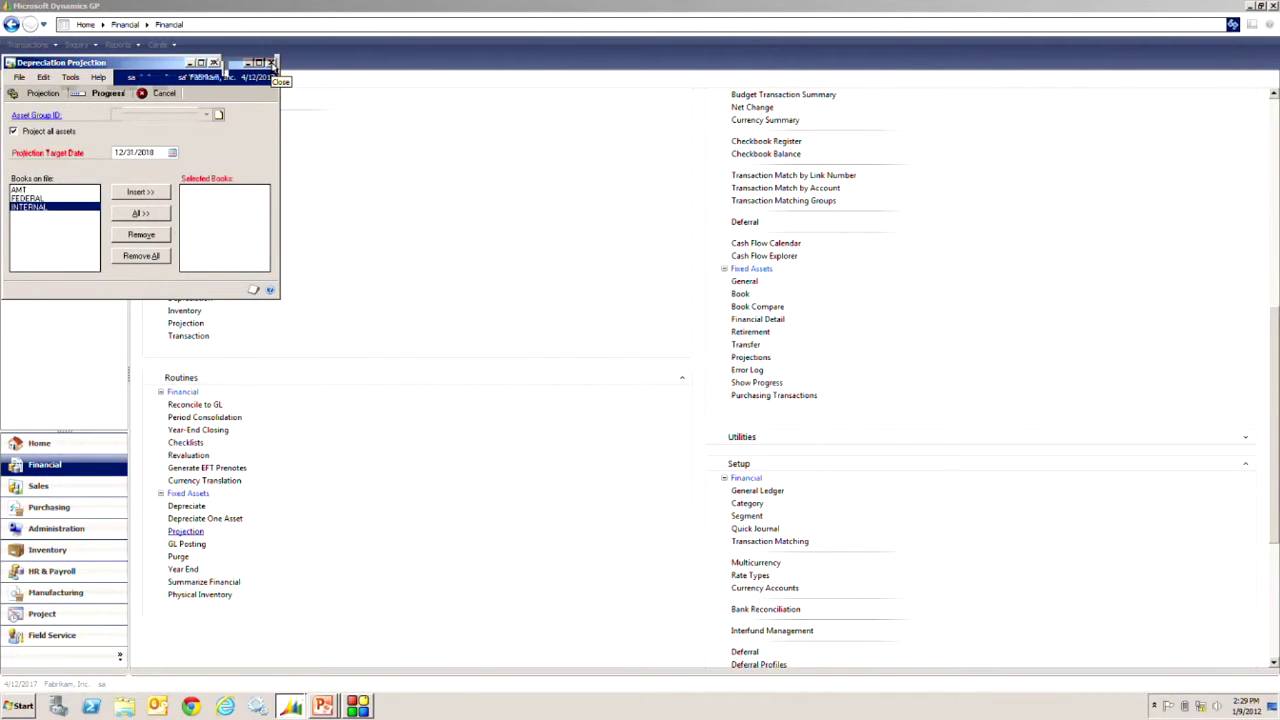
pyautogui.click(271, 64)
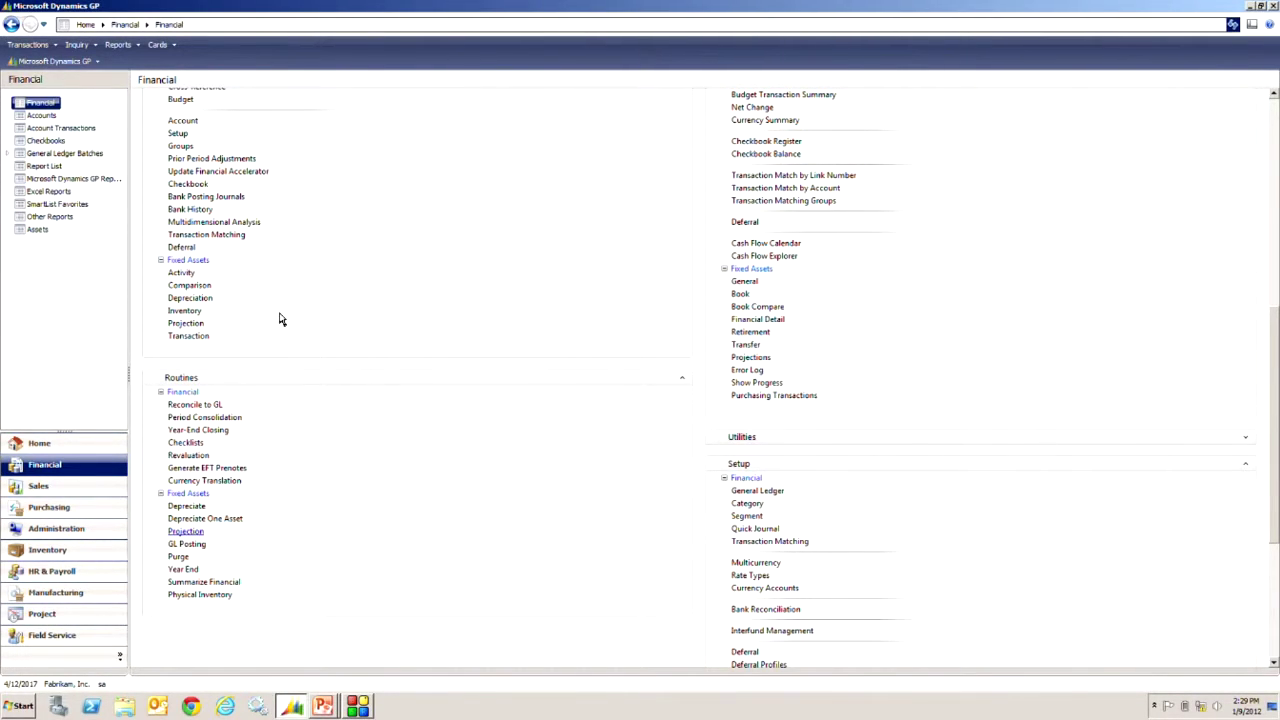
# Add the Annual Projection - Detail report's SAMPLEDATA option to the Projection Reports print list.
pyautogui.click(185, 323)
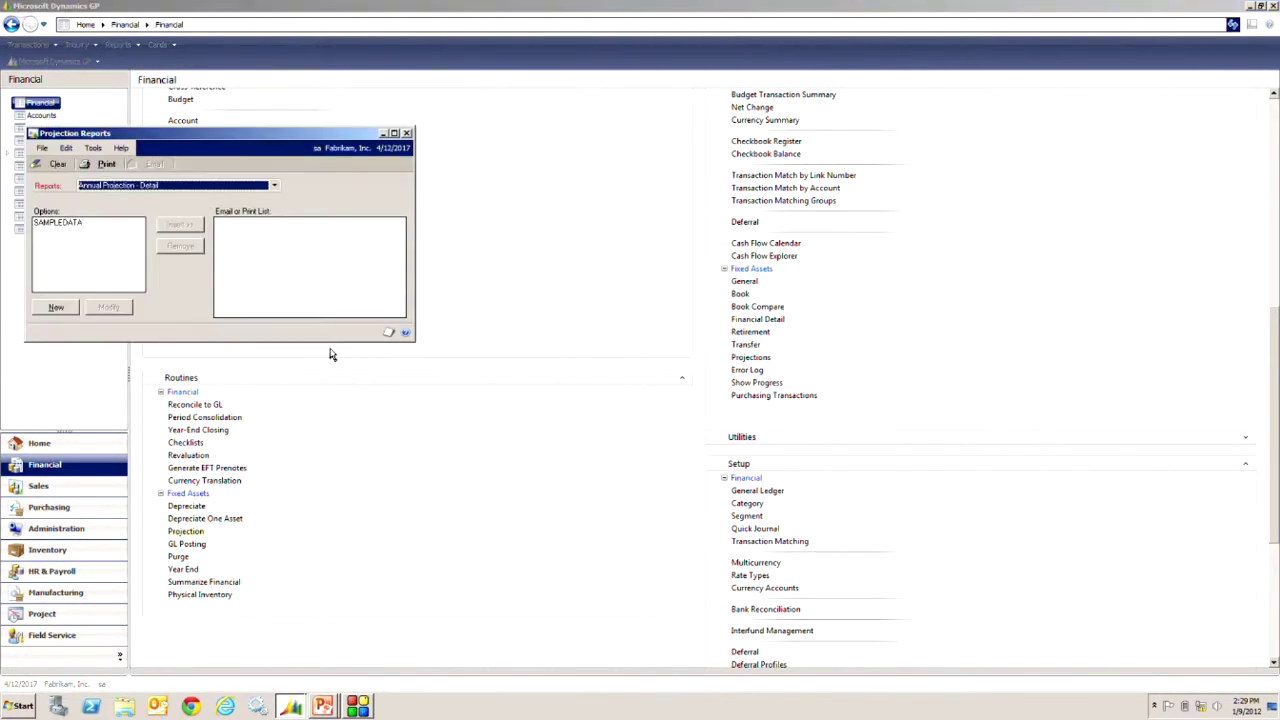
pyautogui.click(274, 186)
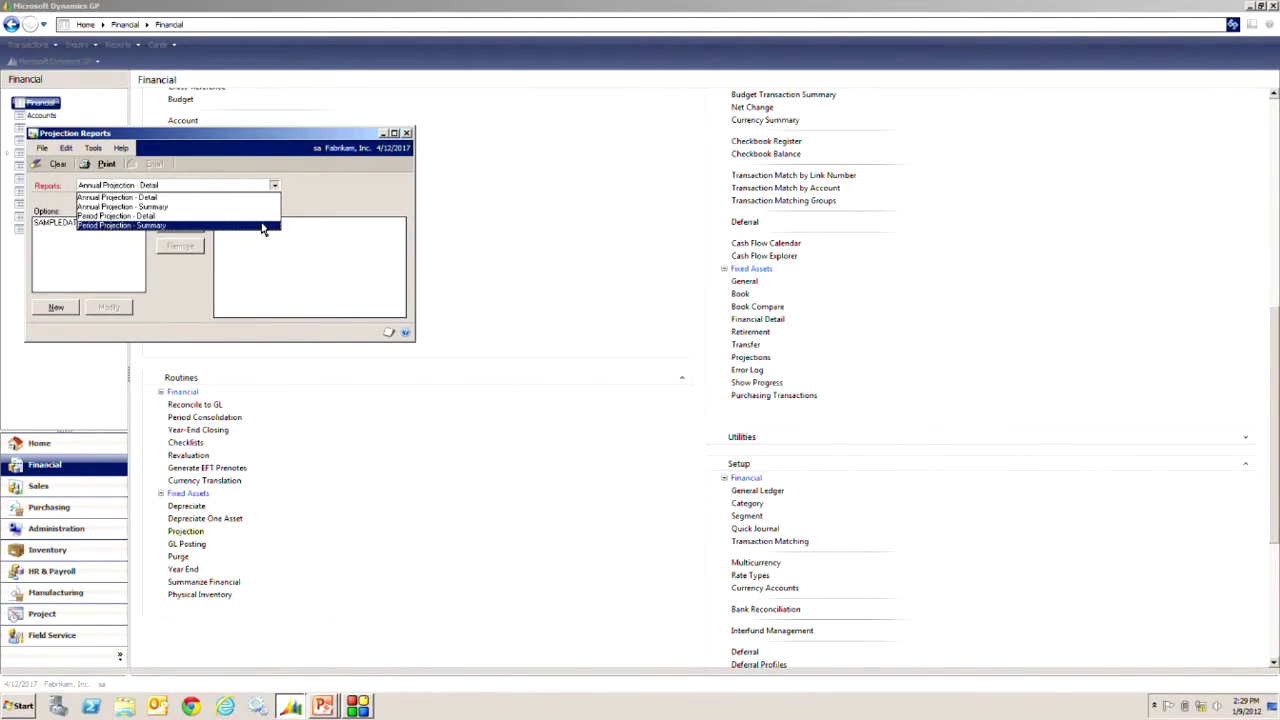
pyautogui.click(153, 198)
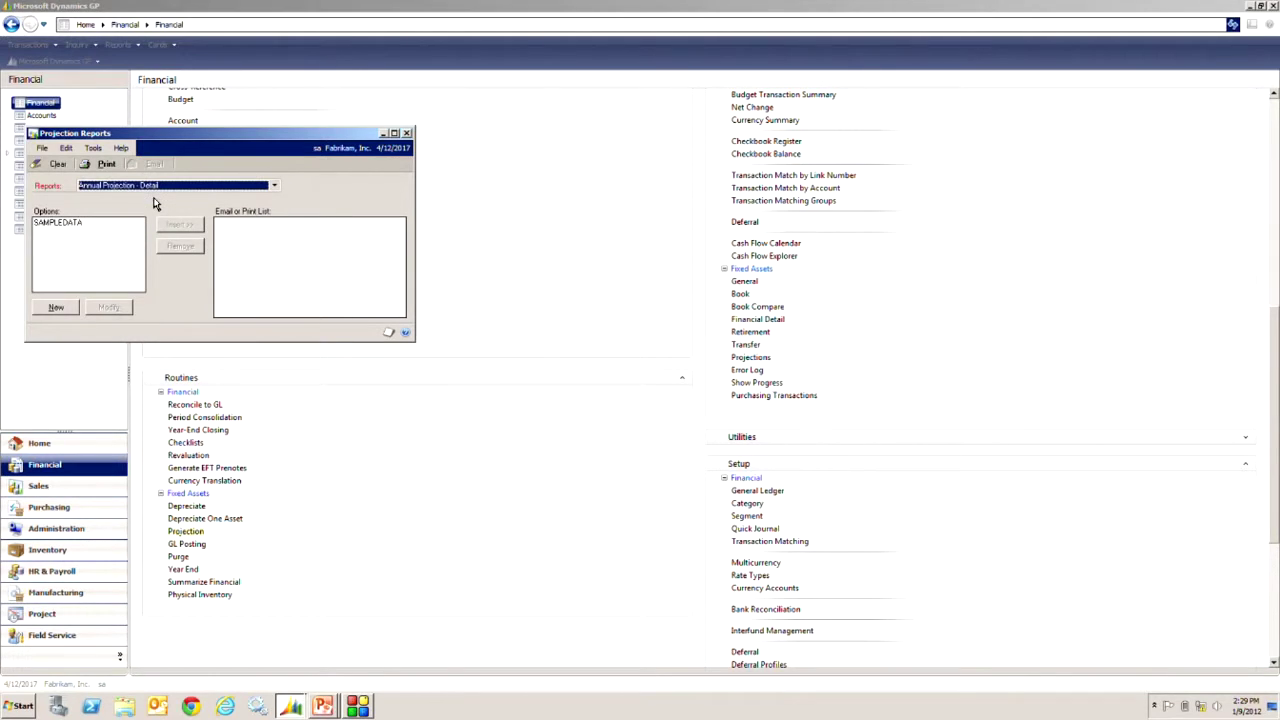
pyautogui.click(67, 228)
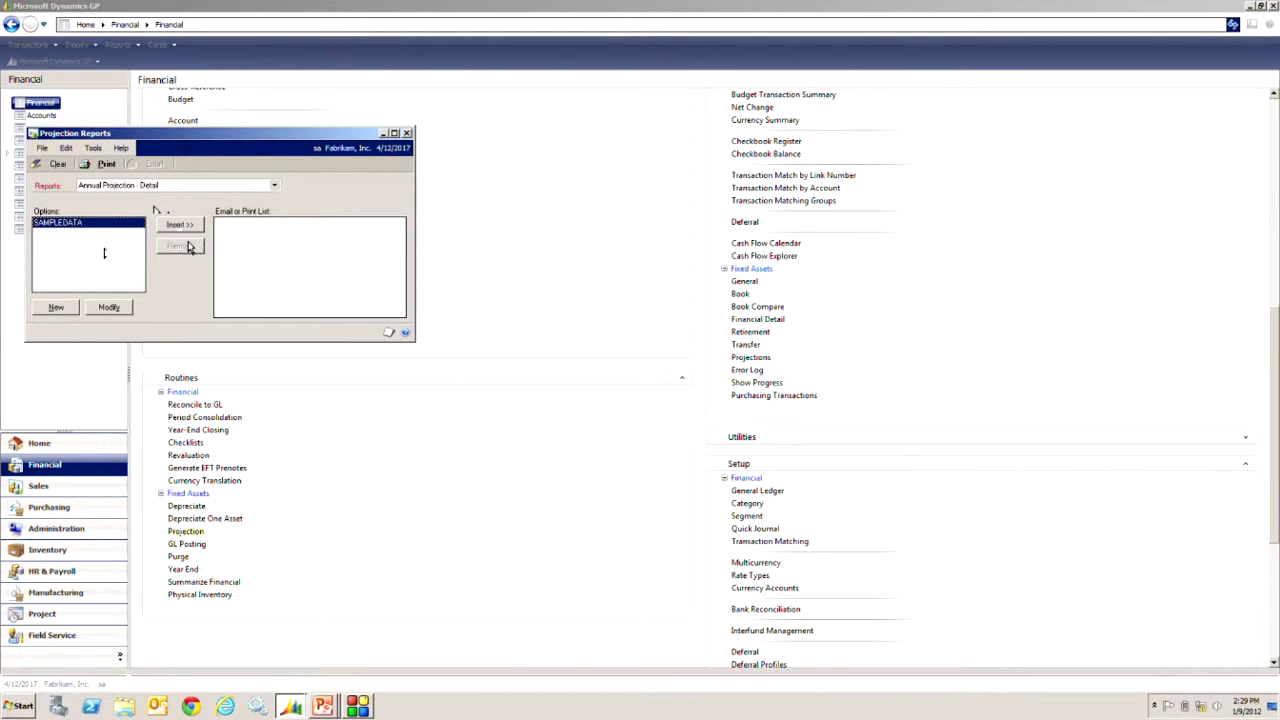
pyautogui.click(180, 225)
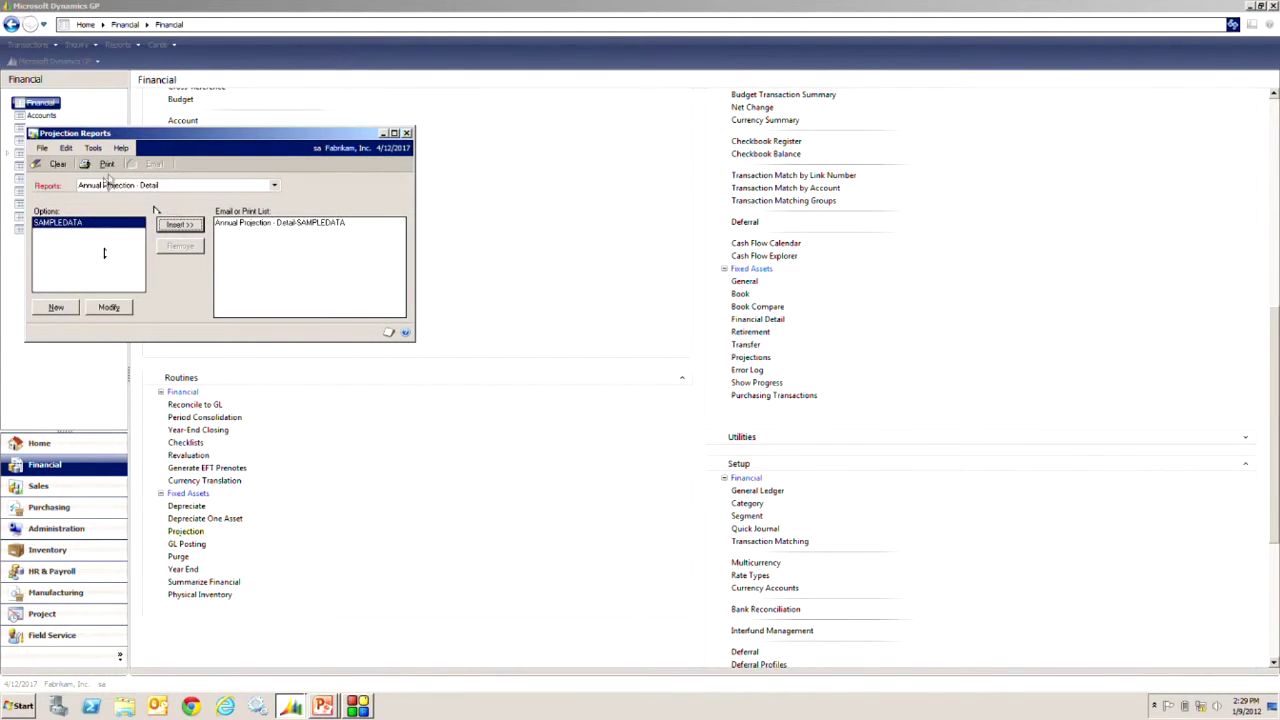
# Print the Annual Projection - Detail report to screen, maximize it and scroll through the asset totals.
pyautogui.click(107, 164)
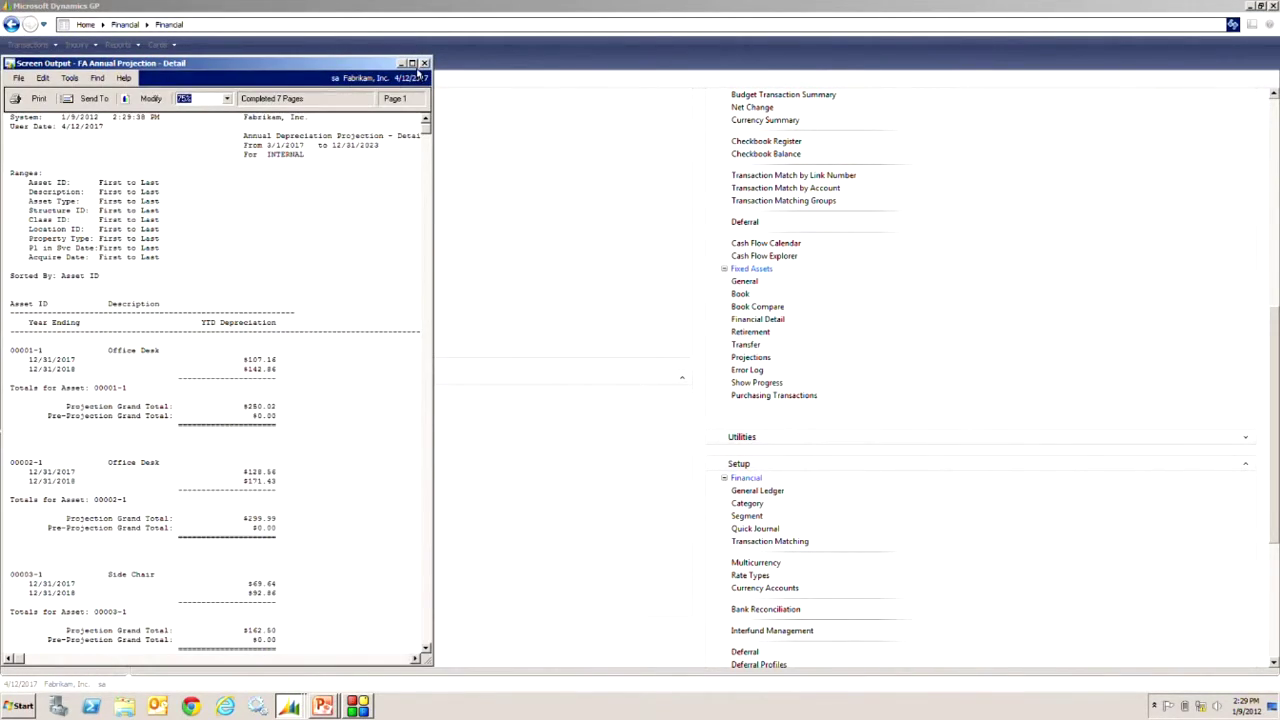
pyautogui.click(411, 63)
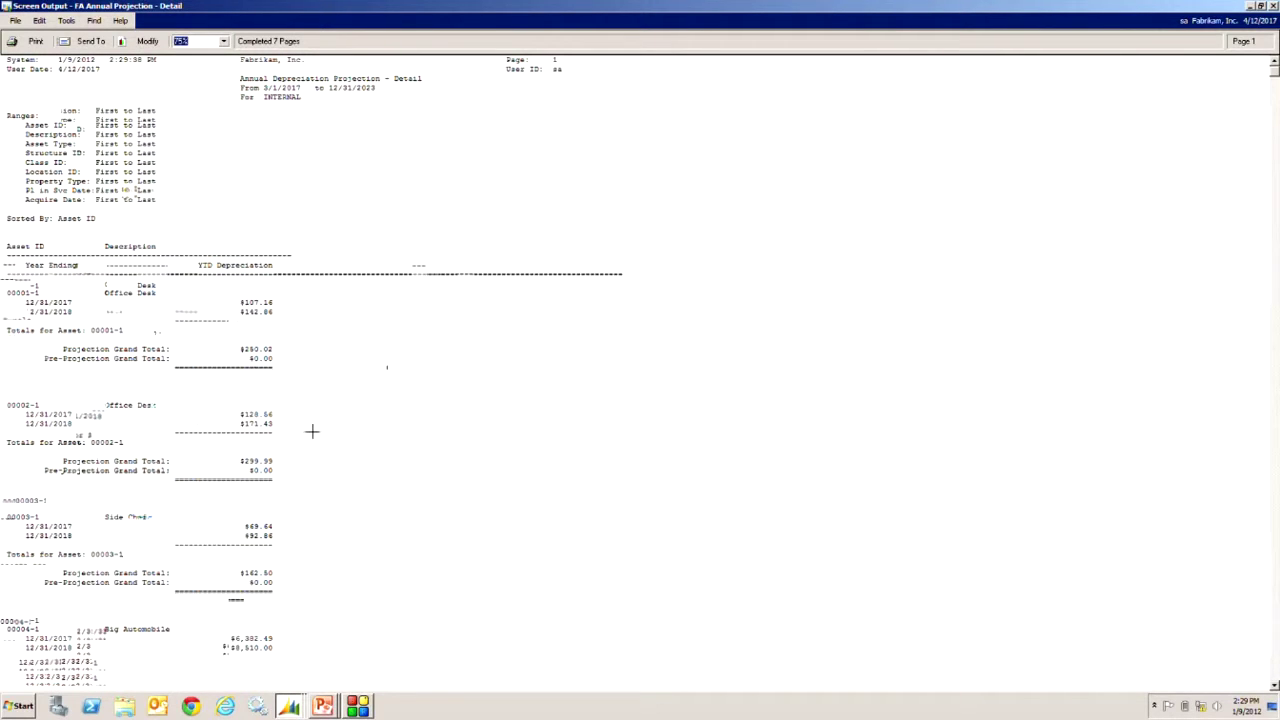
pyautogui.scroll(-5, 343, 514)
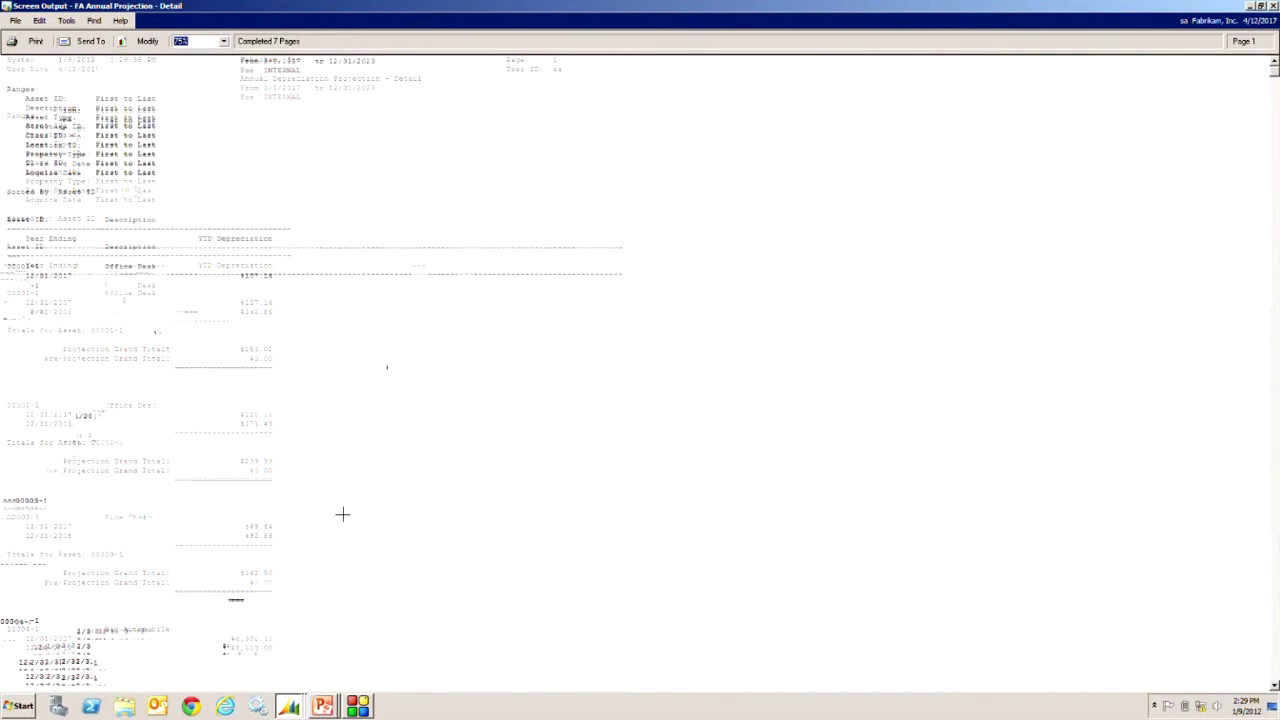
pyautogui.scroll(-4, 343, 514)
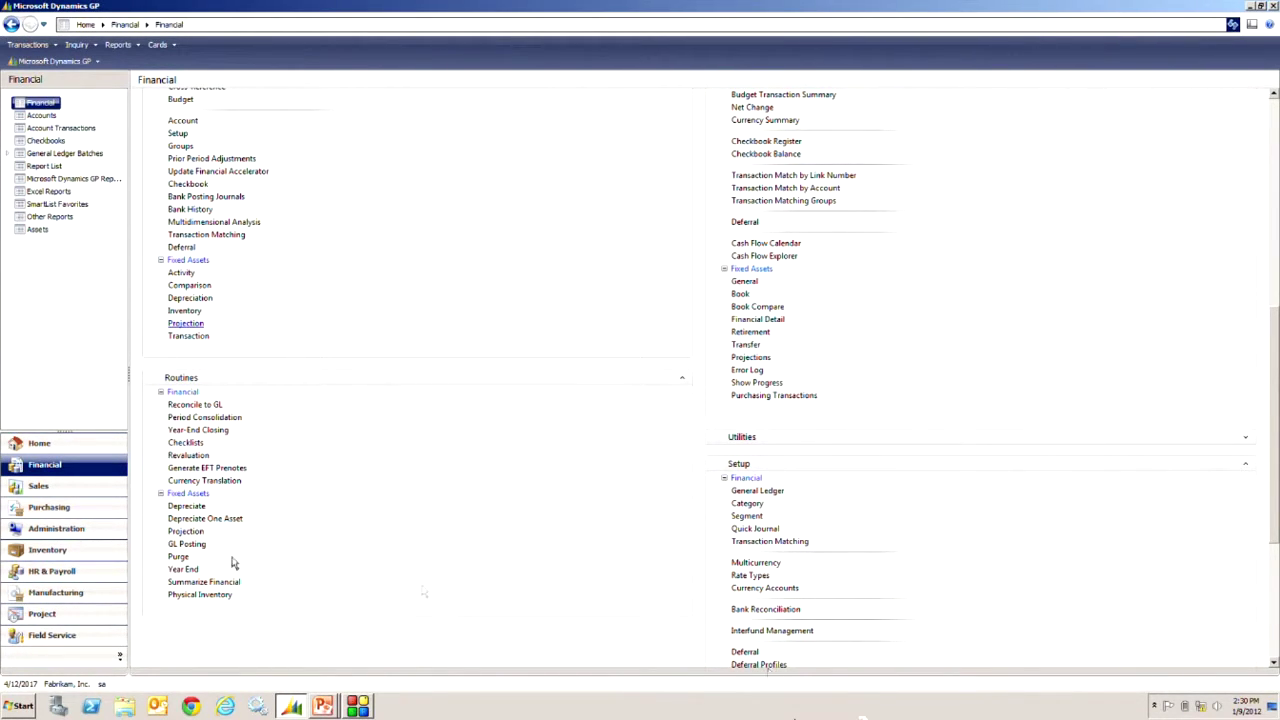
# Set up depreciation of all assets in the INTERNAL book through 6/30/2017 and start Depreciate.
pyautogui.click(185, 507)
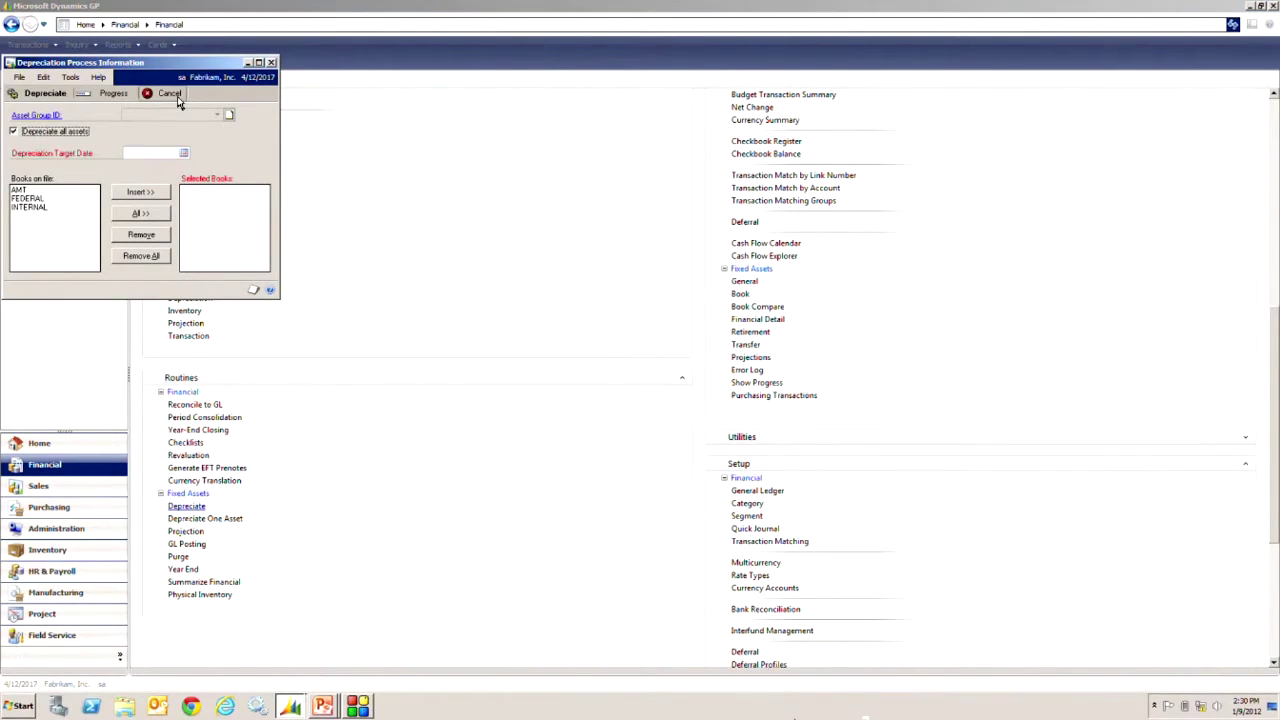
pyautogui.click(156, 153)
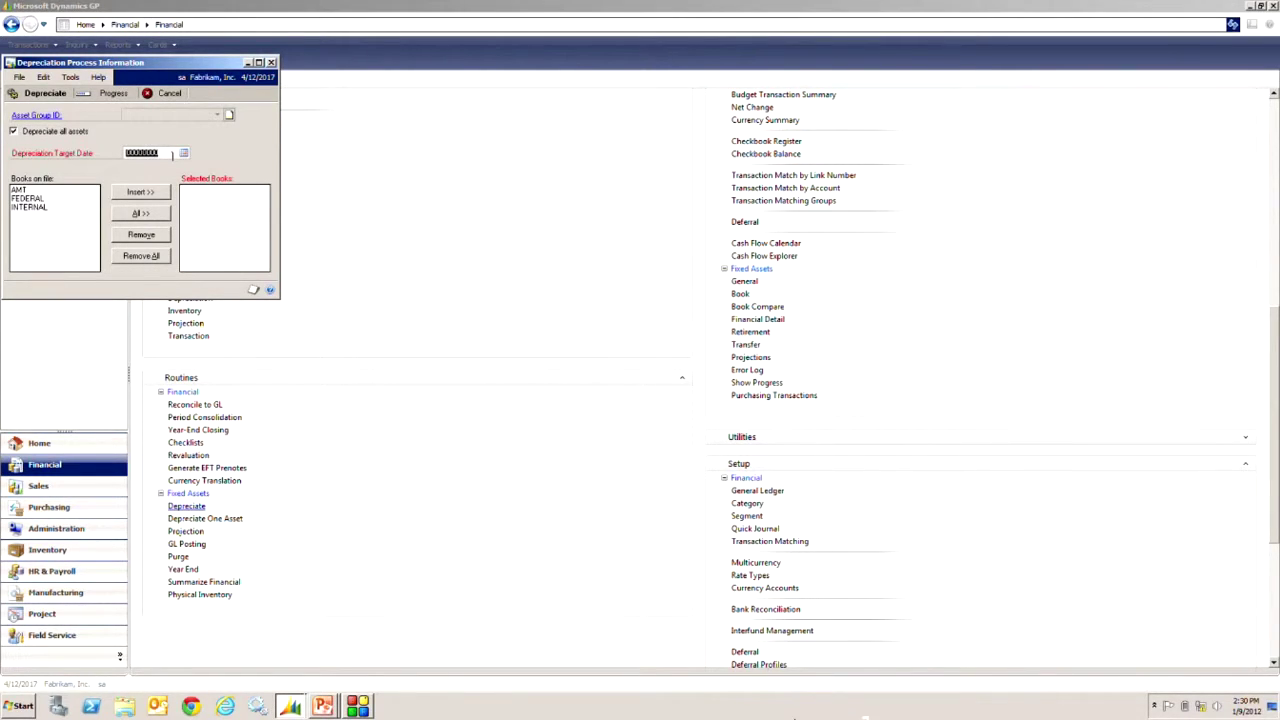
pyautogui.write('08')
pyautogui.write('3017')
pyautogui.press('Tab')
pyautogui.click(30, 207)
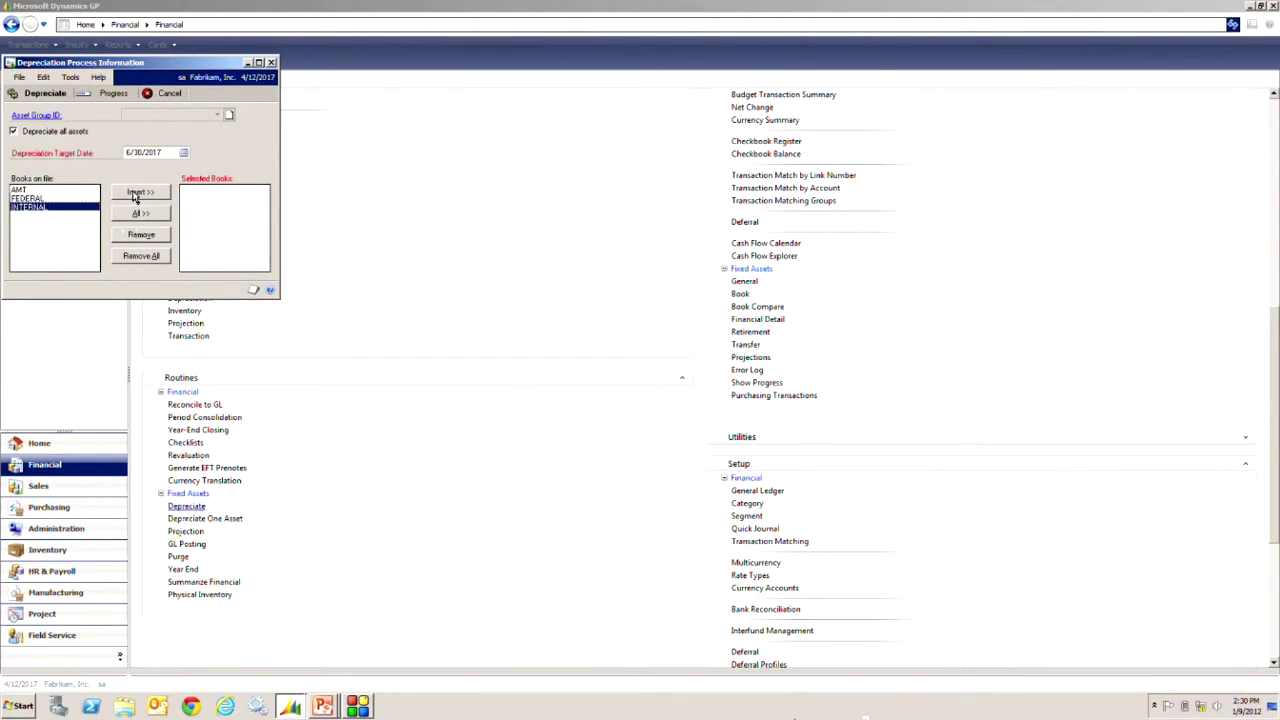
pyautogui.click(138, 193)
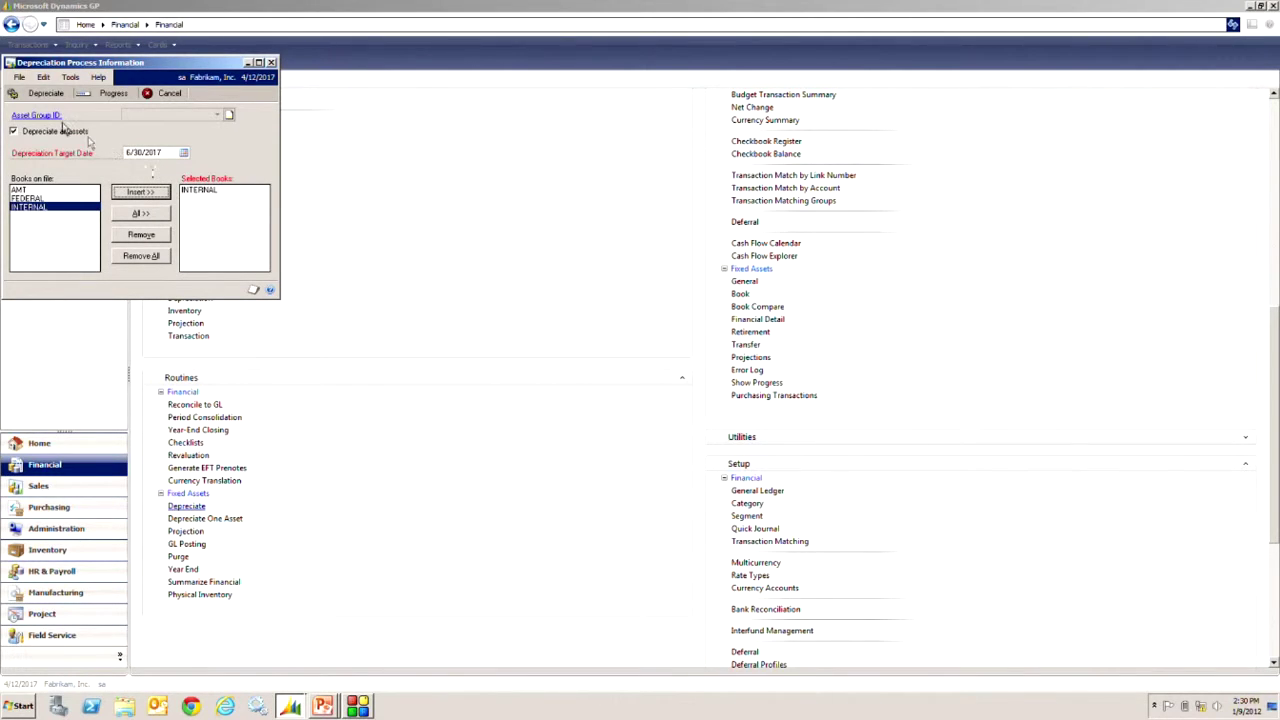
pyautogui.click(38, 95)
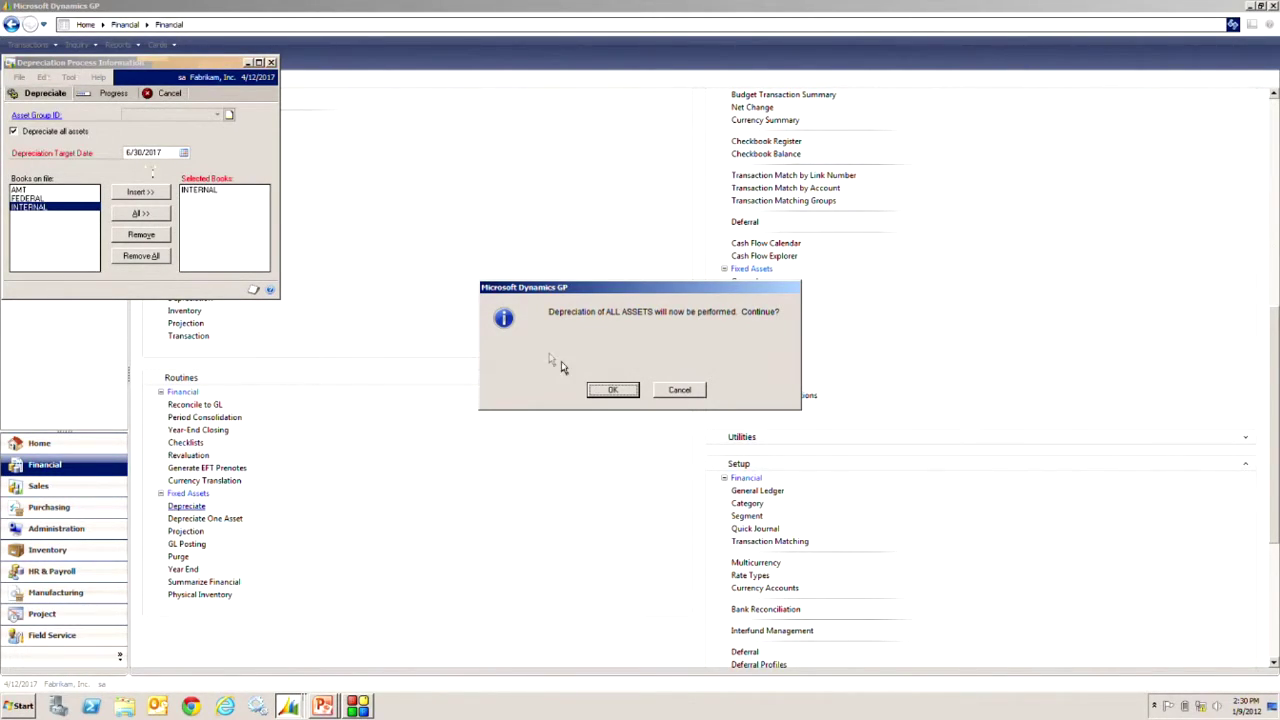
# Confirm the all-assets depreciation, refresh its progress until complete, then close the progress window.
pyautogui.click(615, 390)
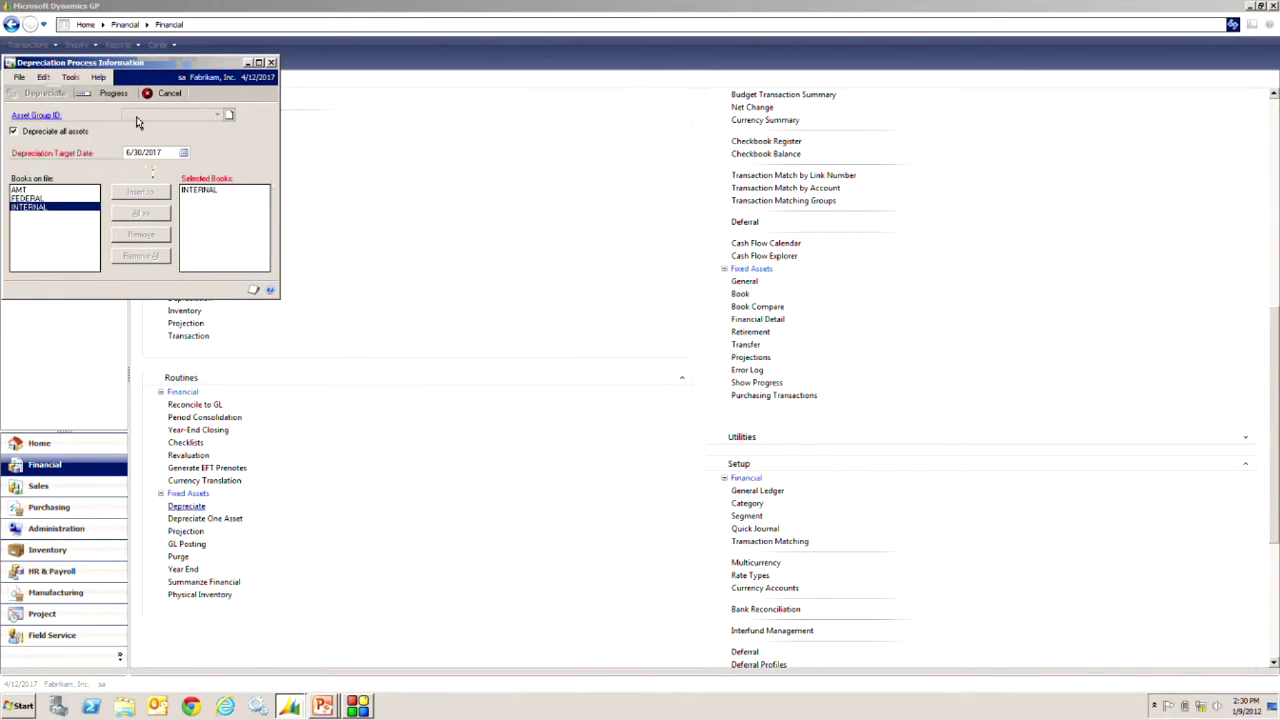
pyautogui.click(110, 95)
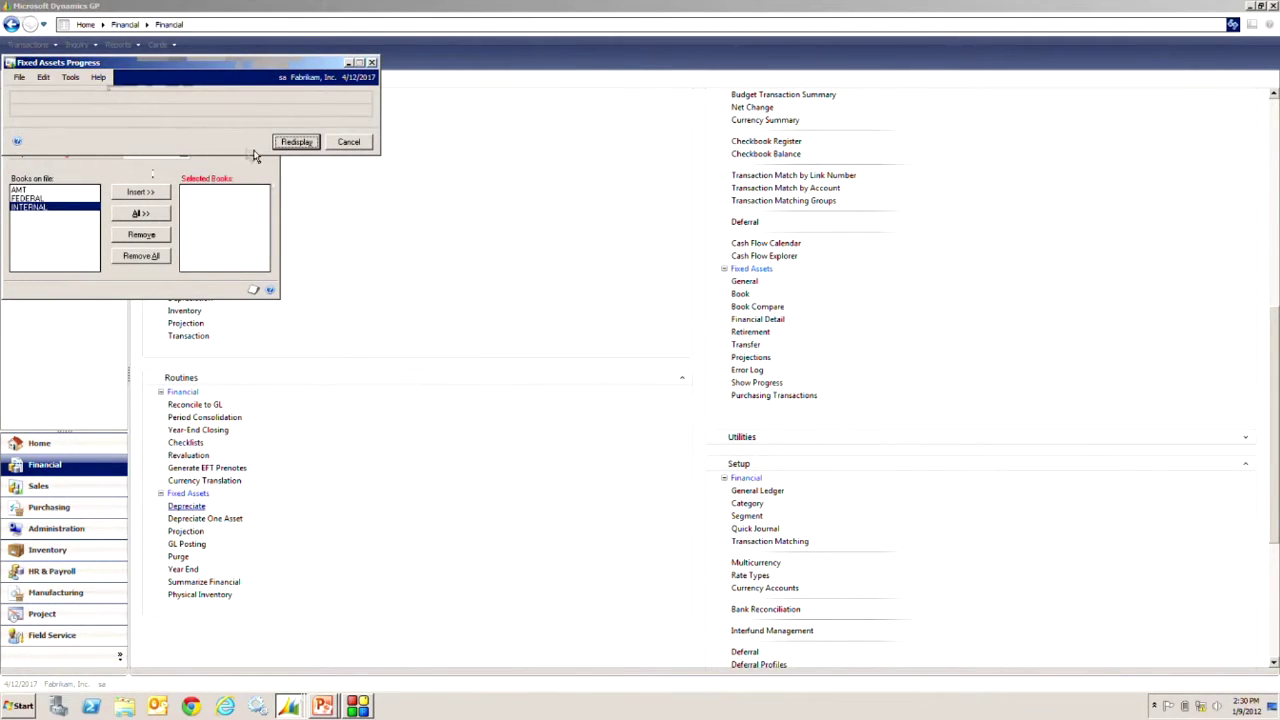
pyautogui.click(288, 146)
pyautogui.click(348, 144)
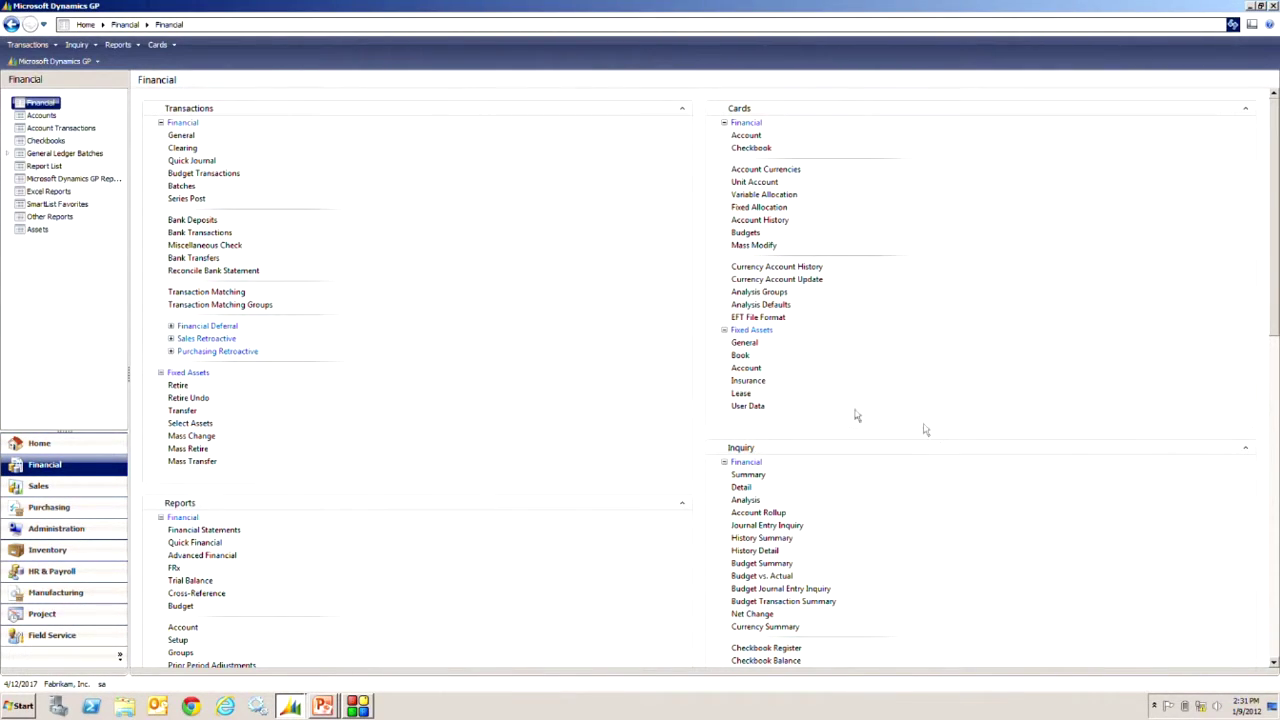
# Load asset 00030, Desktop Computer, on the General card and switch to its Book window.
pyautogui.click(745, 344)
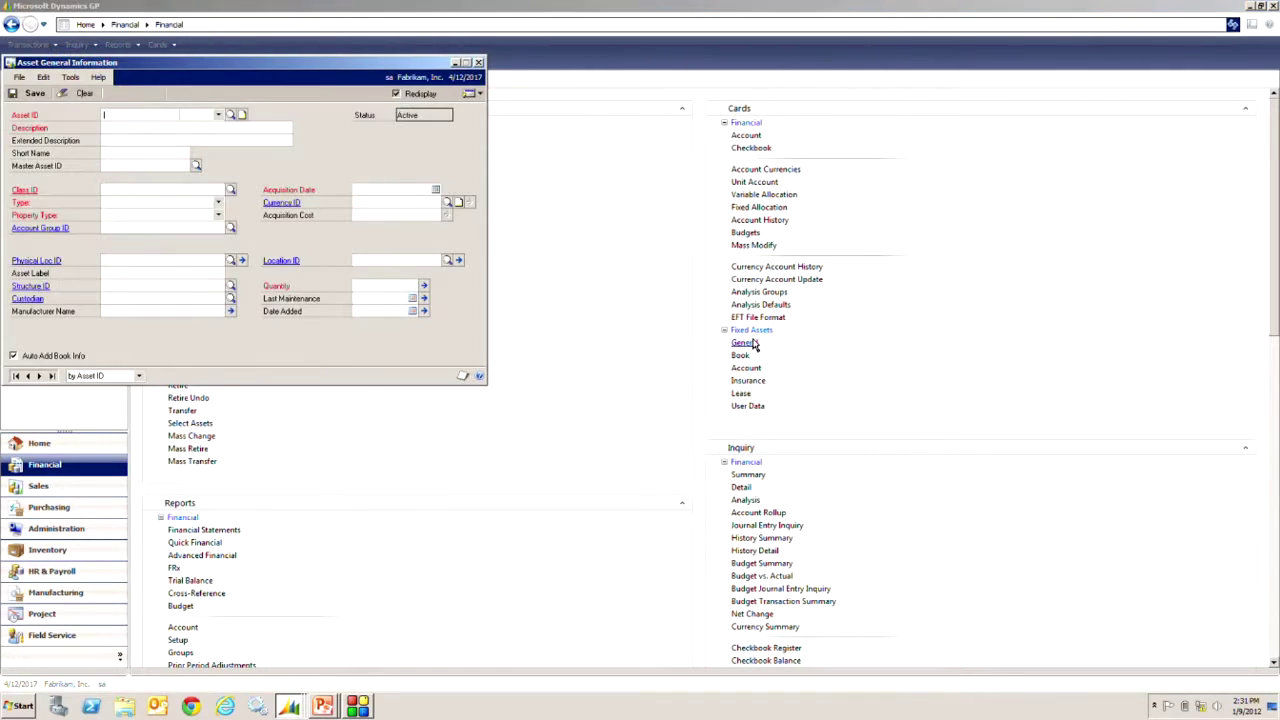
pyautogui.click(51, 375)
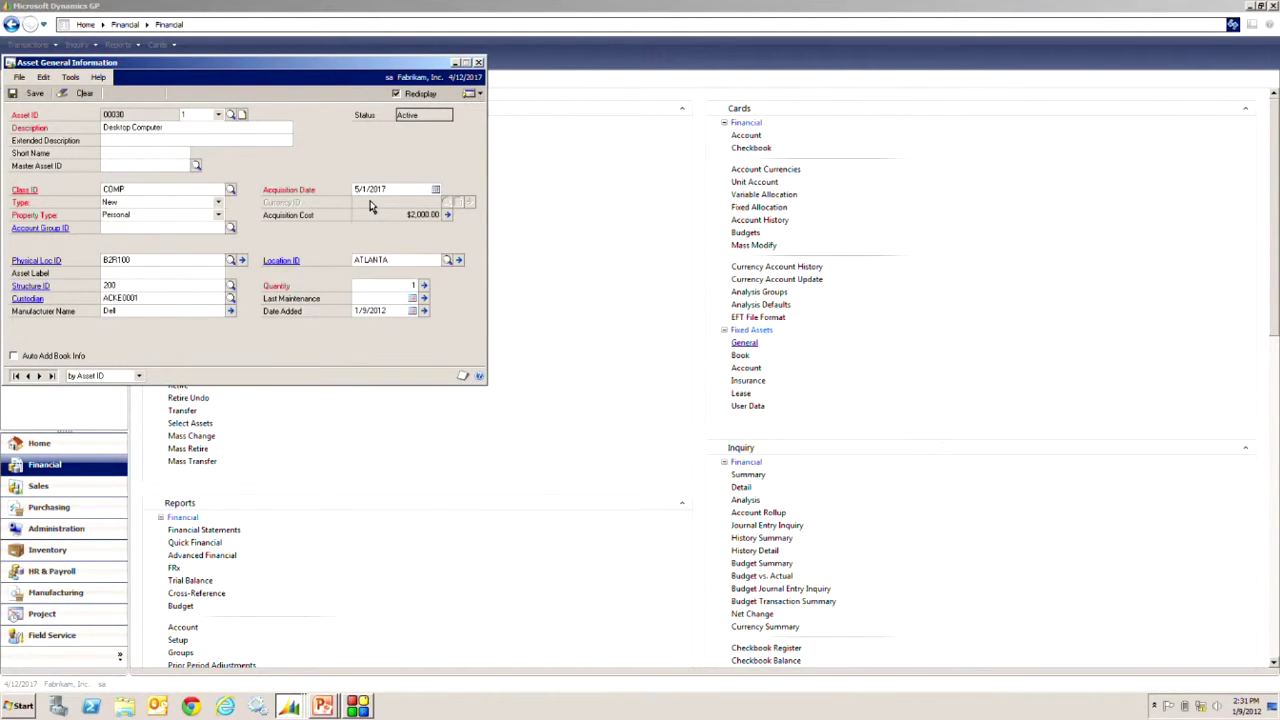
pyautogui.click(478, 94)
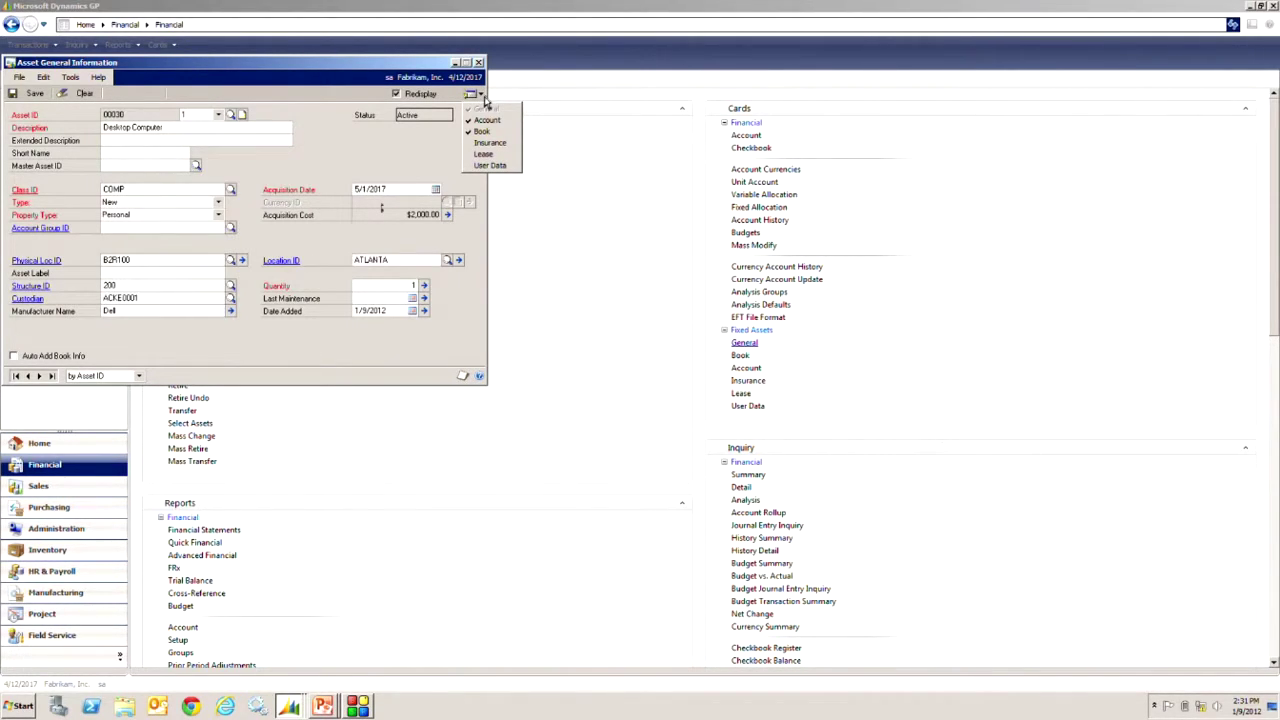
pyautogui.click(482, 131)
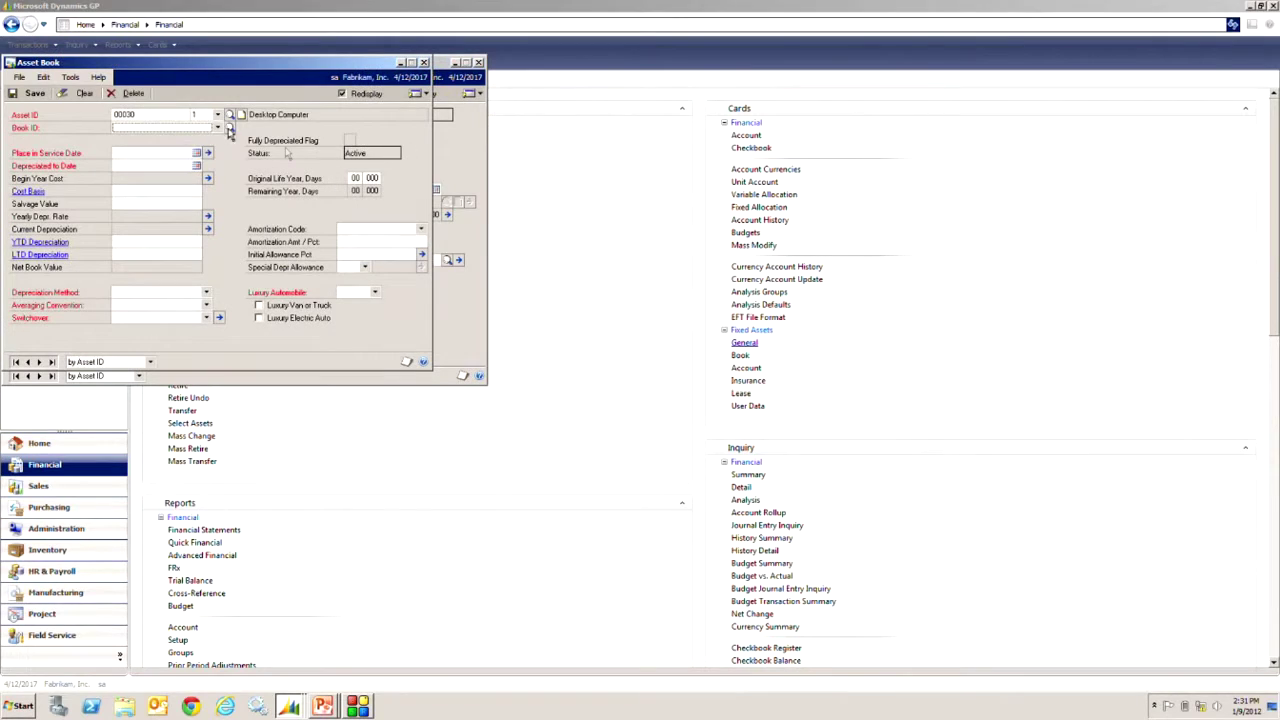
# Select the INTERNAL book and drill into LTD depreciation, showing two $33.33 entries for 2017-005 and 2017-006.
pyautogui.click(217, 128)
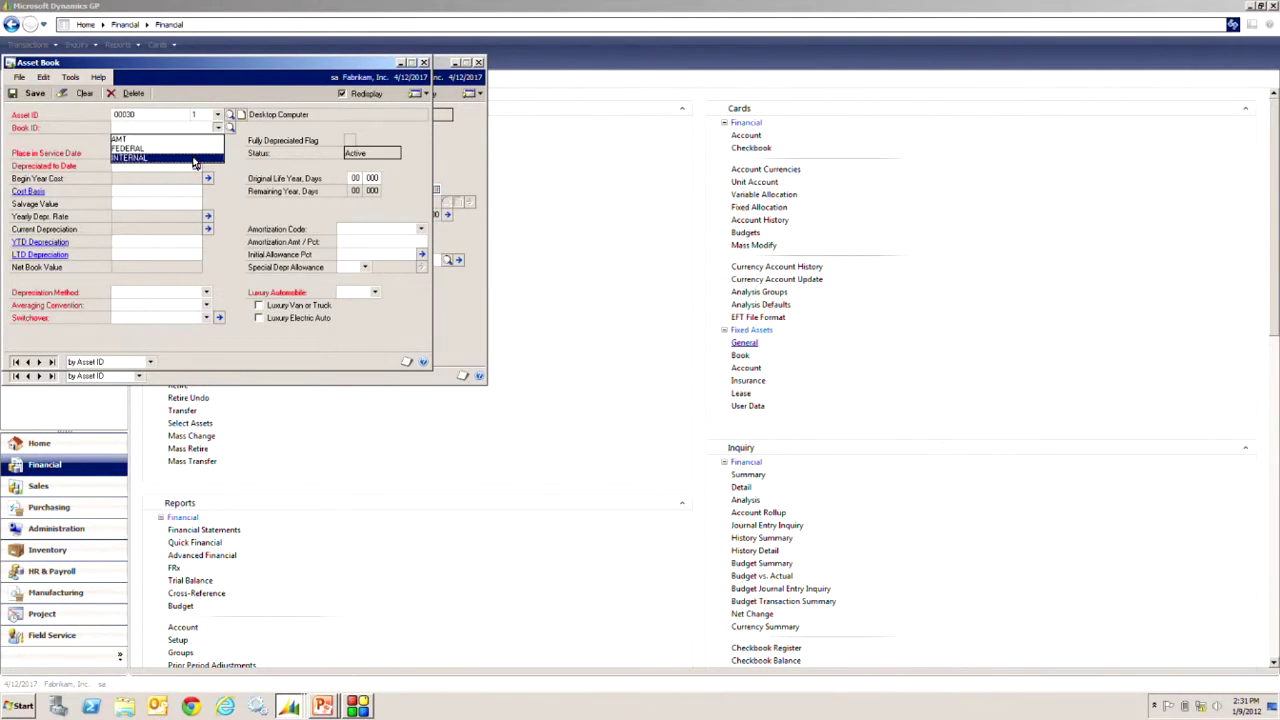
pyautogui.click(195, 159)
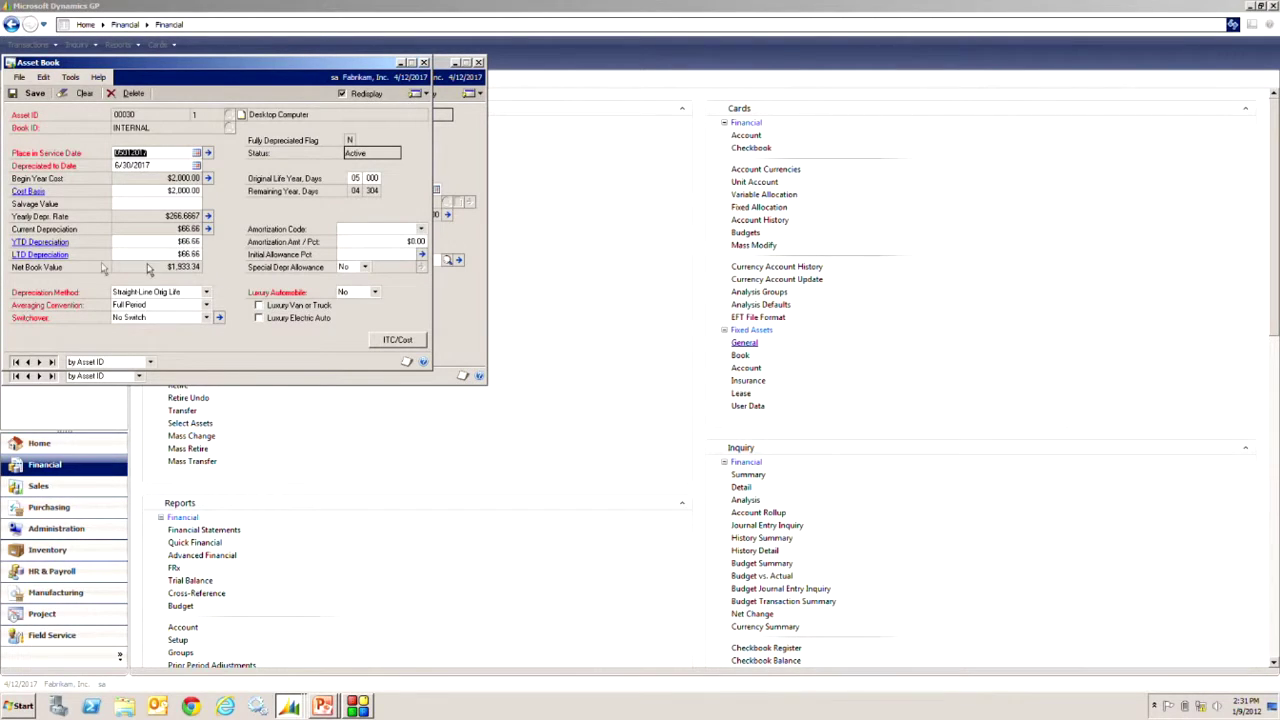
pyautogui.click(45, 256)
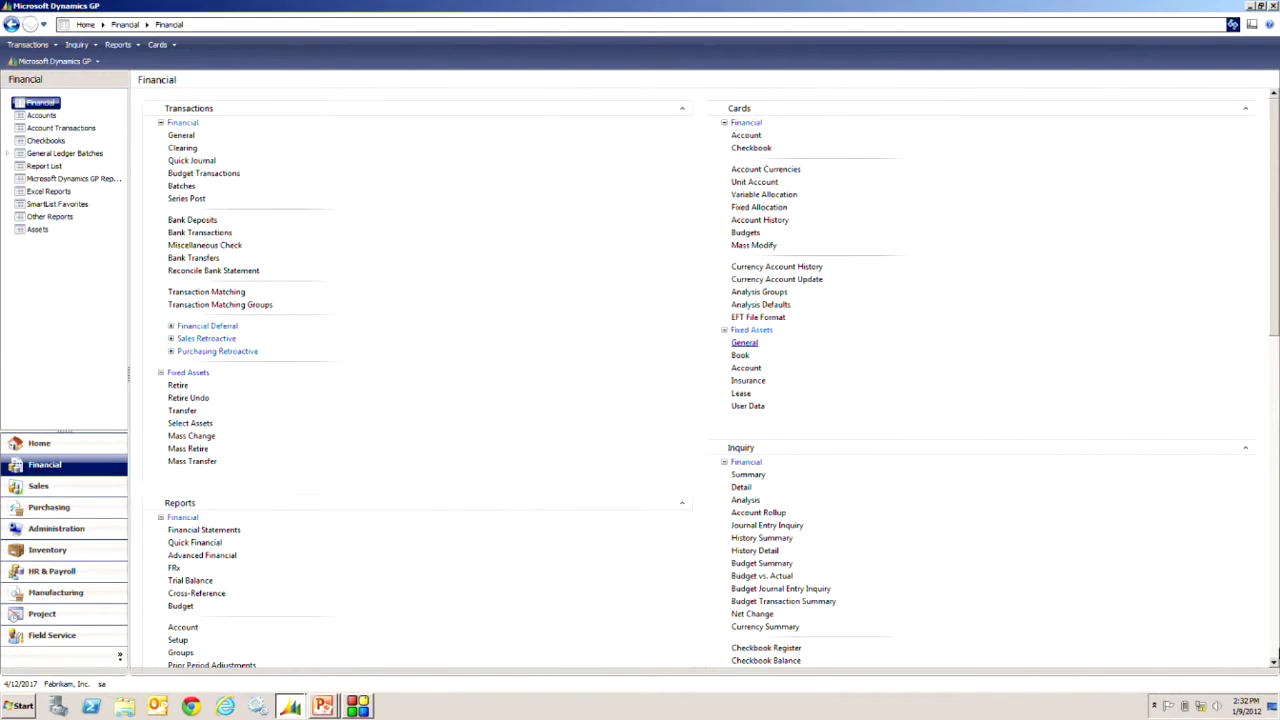
# Post fixed assets to GL through period 2017-006 dated 6/30/2017, accepting batch FATRX00000003.
pyautogui.click(1276, 650)
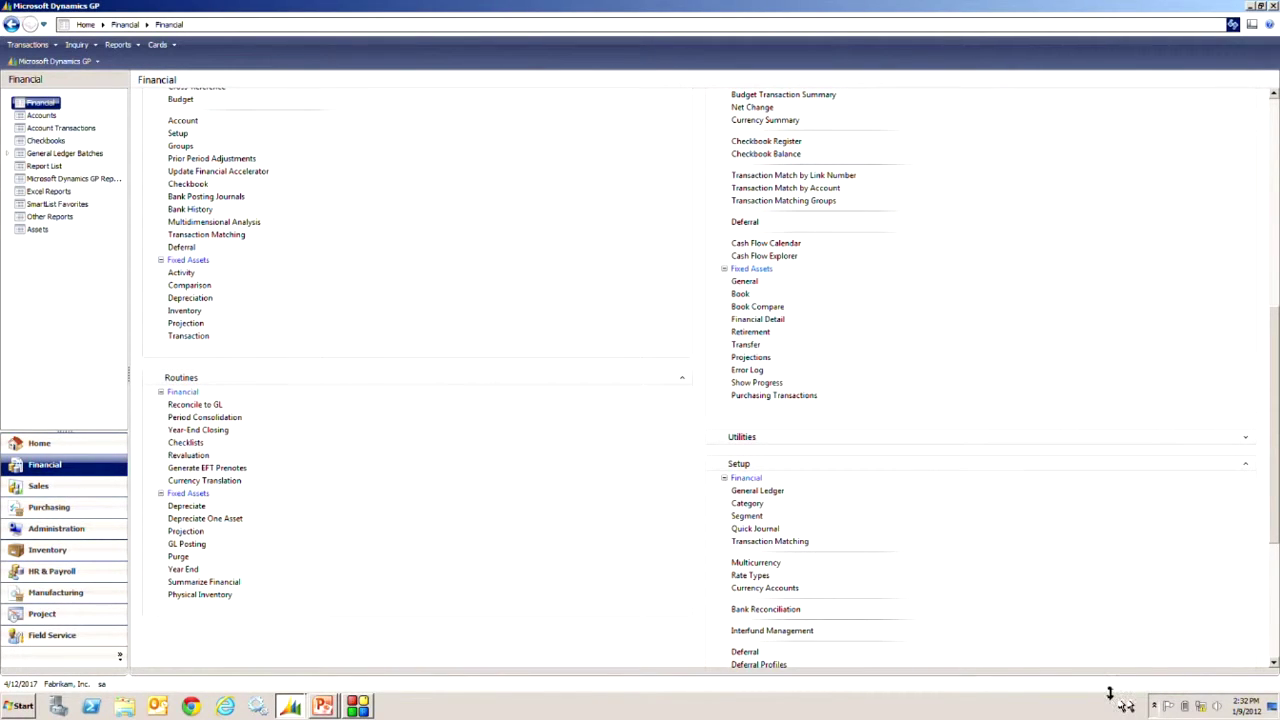
pyautogui.click(188, 546)
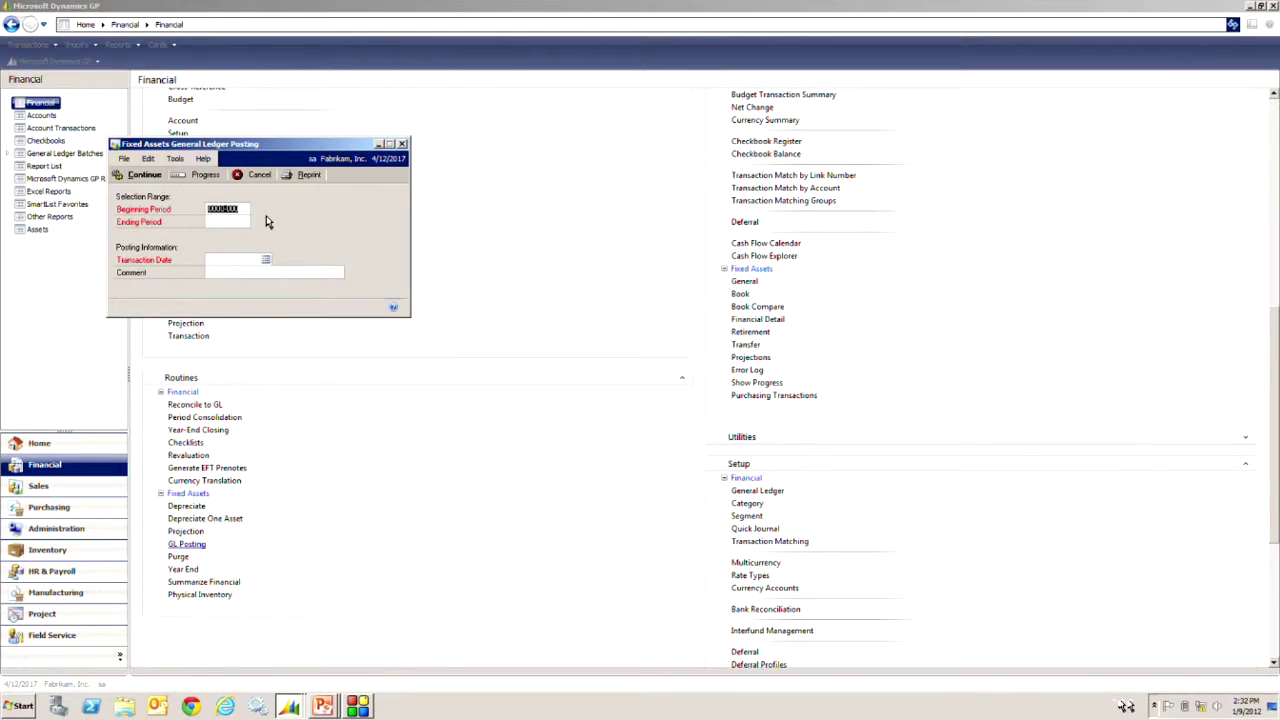
pyautogui.press('Tab')
pyautogui.write('2017')
pyautogui.press('Tab')
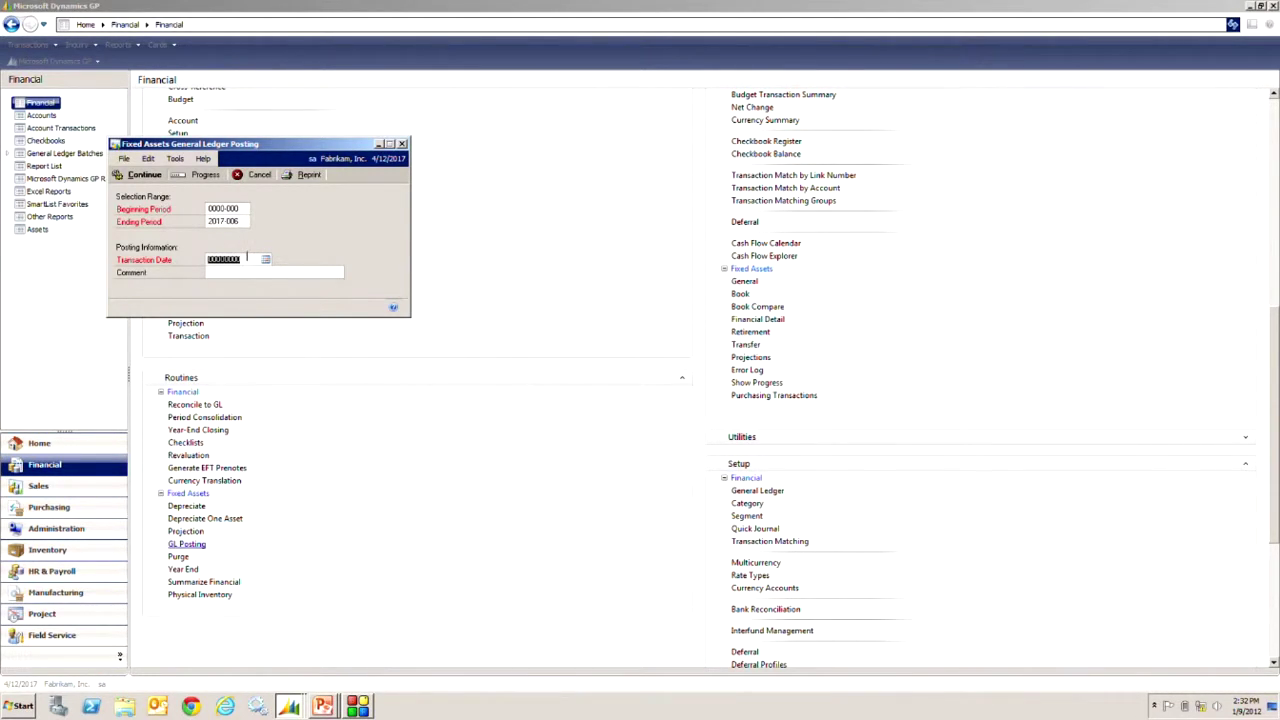
pyautogui.write('063017')
pyautogui.press('Tab')
pyautogui.click(140, 175)
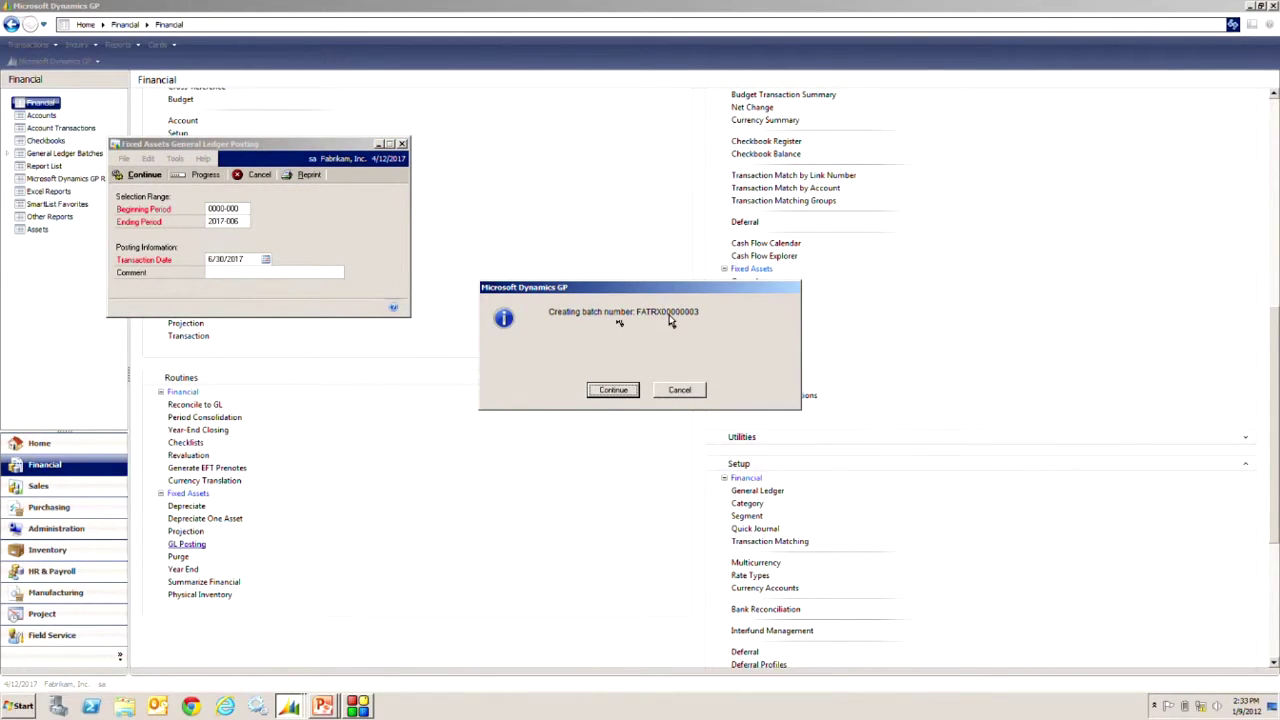
pyautogui.click(613, 390)
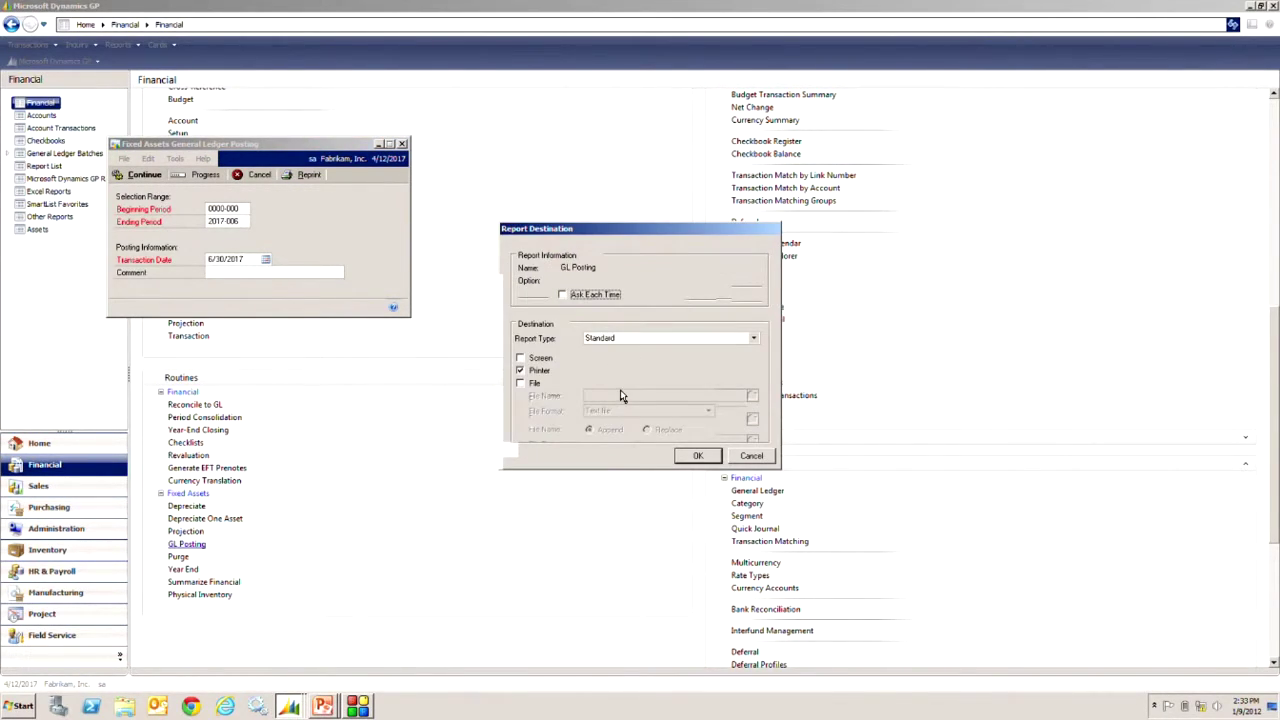
# Show the 11-page FA GL posting report for batch FATRX00000003 full screen, page through it, and close it.
pyautogui.click(706, 458)
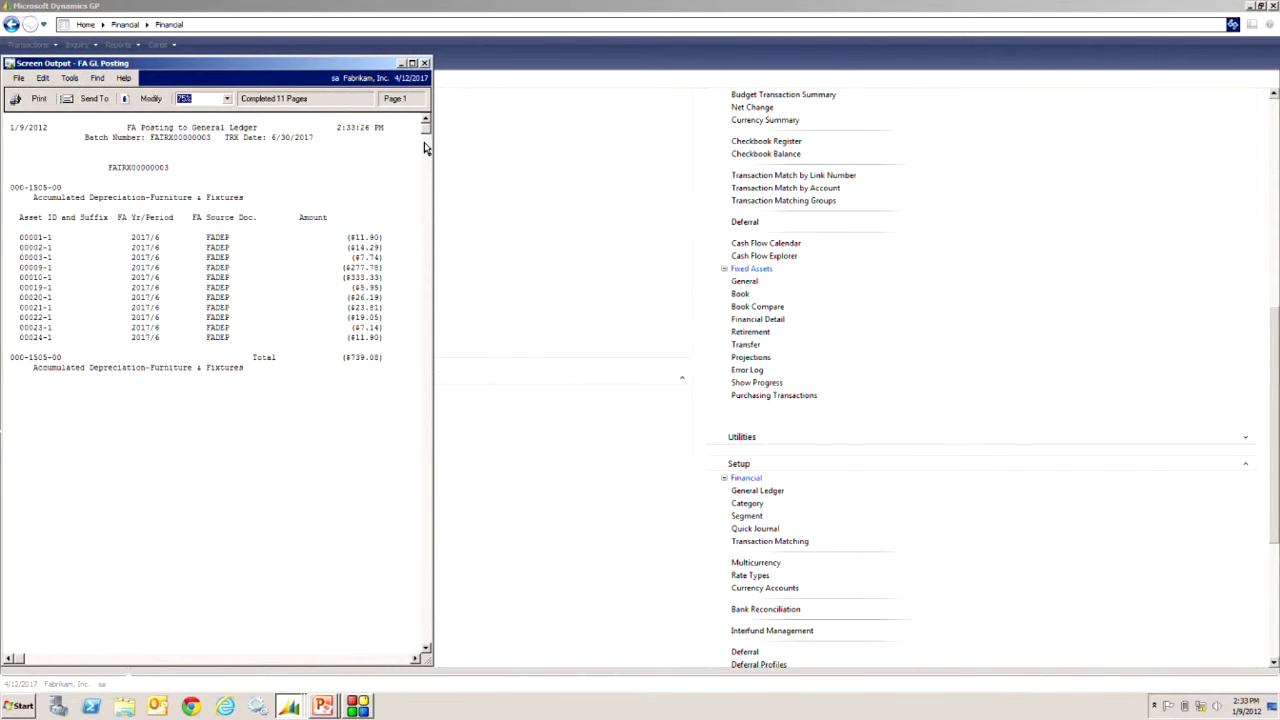
pyautogui.click(412, 63)
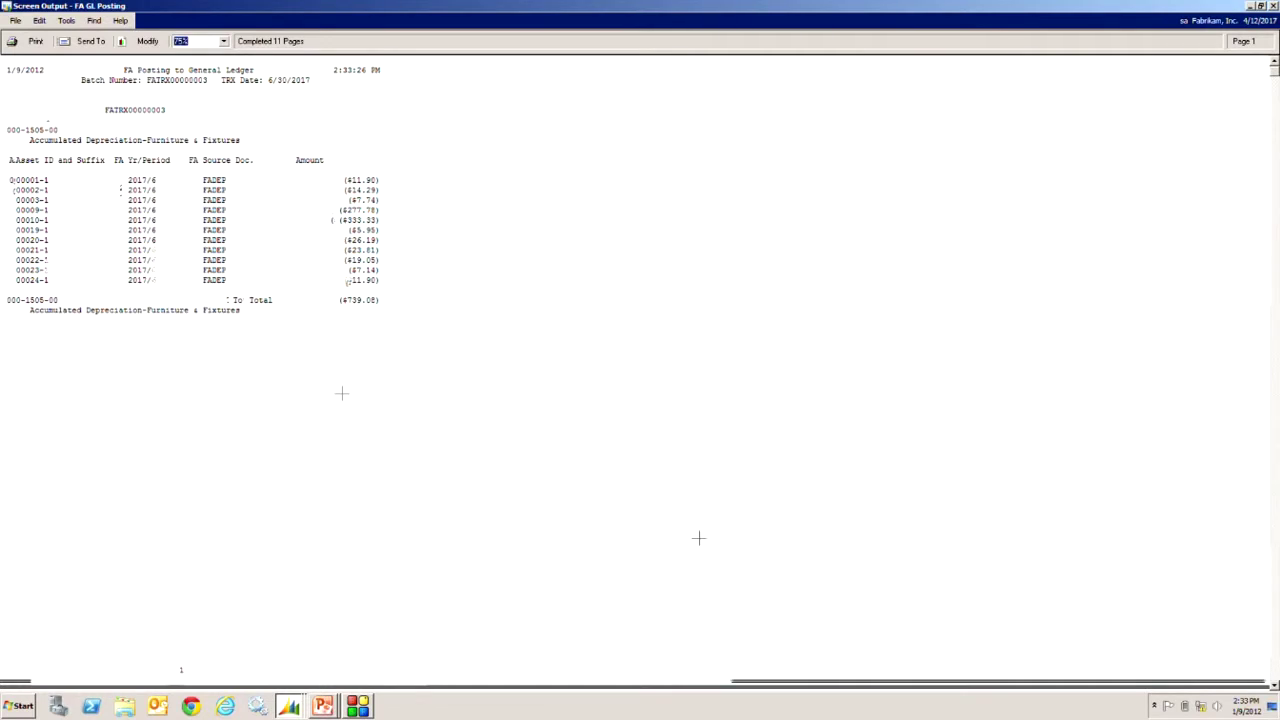
pyautogui.click(1274, 677)
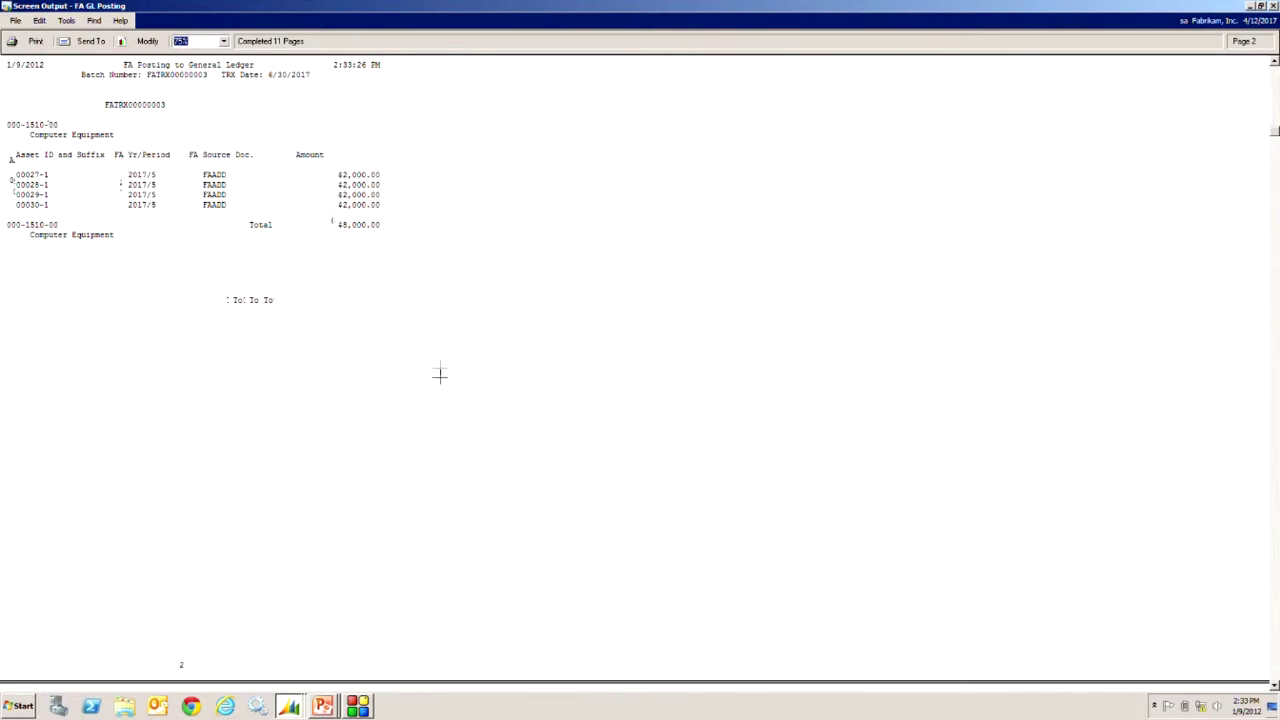
pyautogui.click(1275, 658)
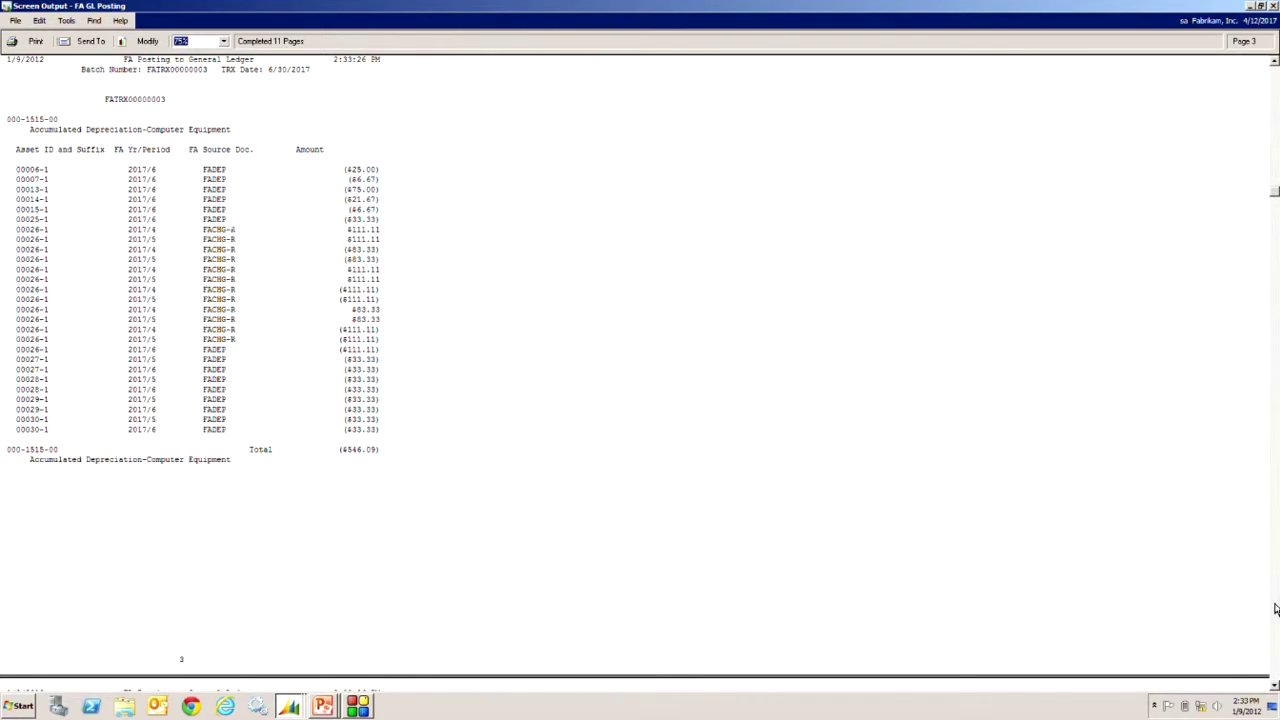
pyautogui.click(1276, 650)
pyautogui.click(1276, 645)
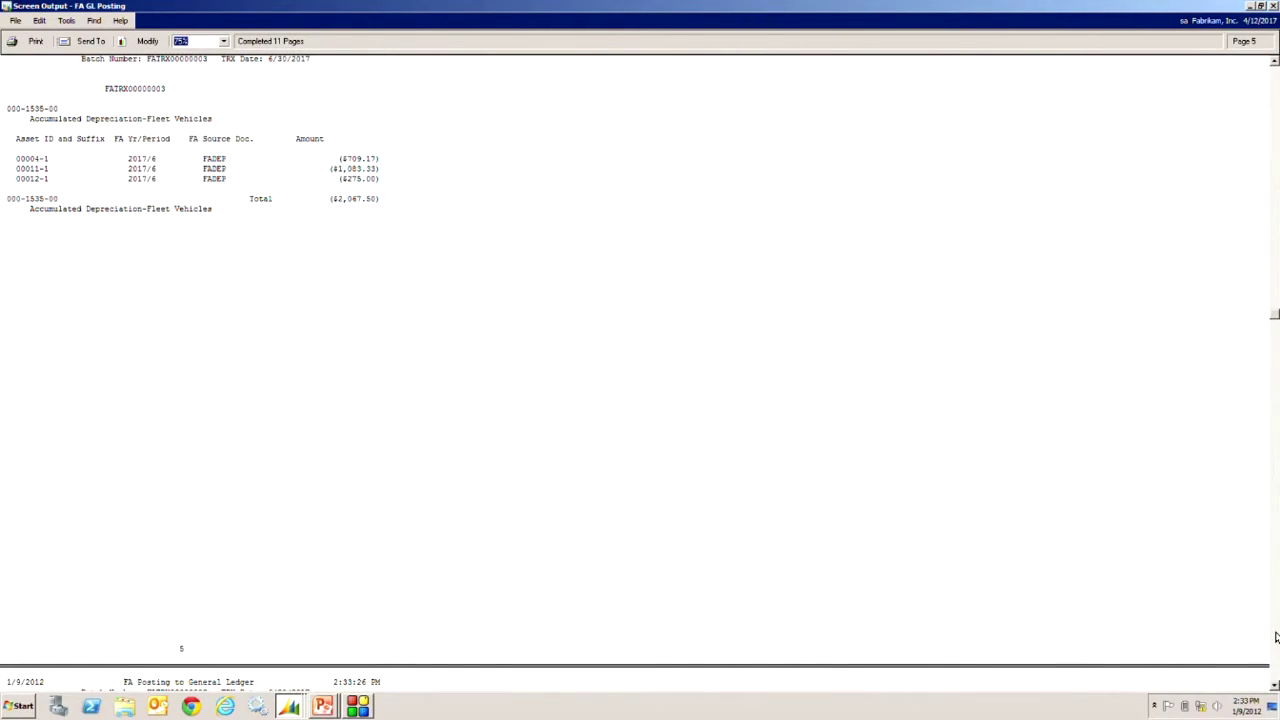
pyautogui.click(1273, 6)
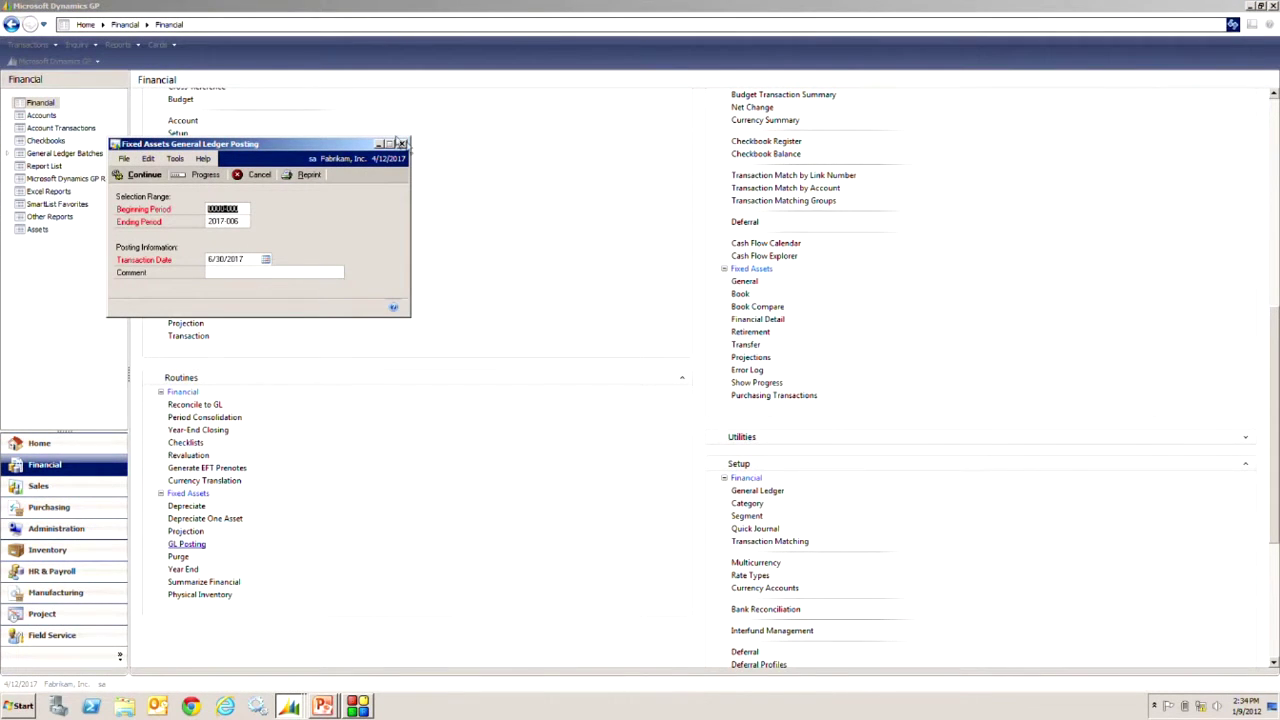
# Browse General transactions by journal entry to show entry 3,453, balancing at $11,923.85, and review its distribution lines.
pyautogui.click(402, 145)
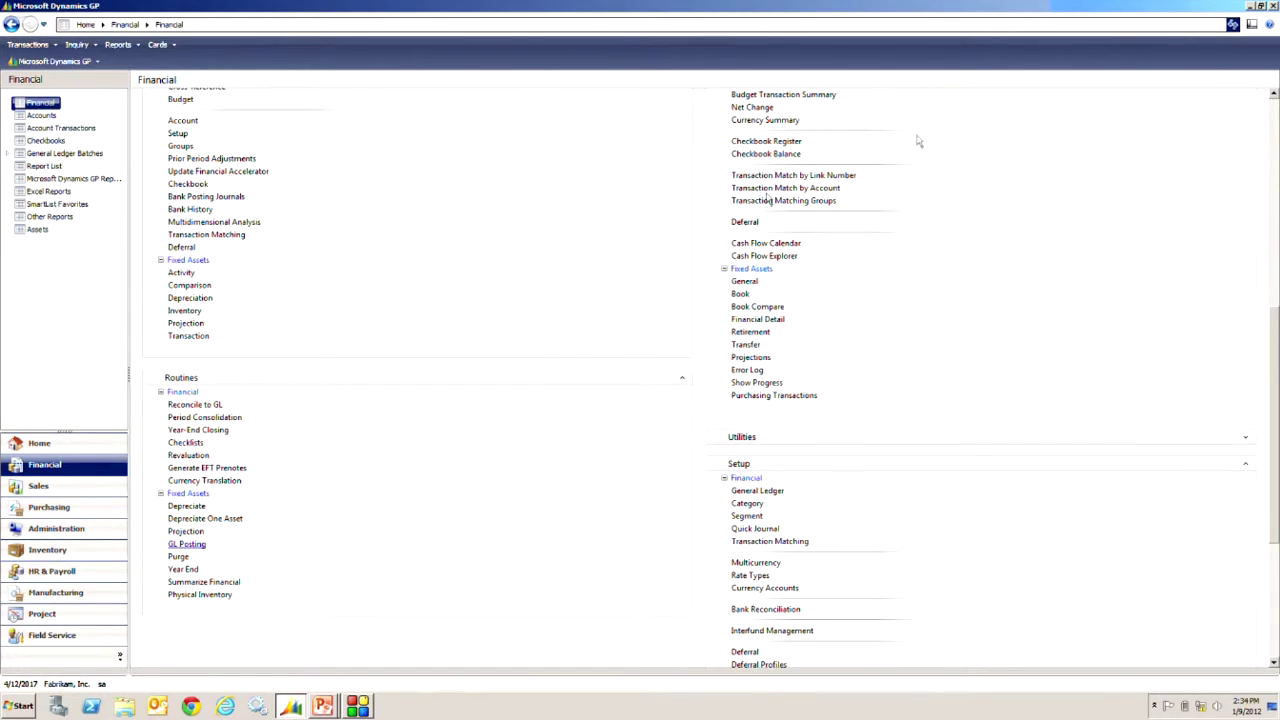
pyautogui.scroll(5, 1258, 121)
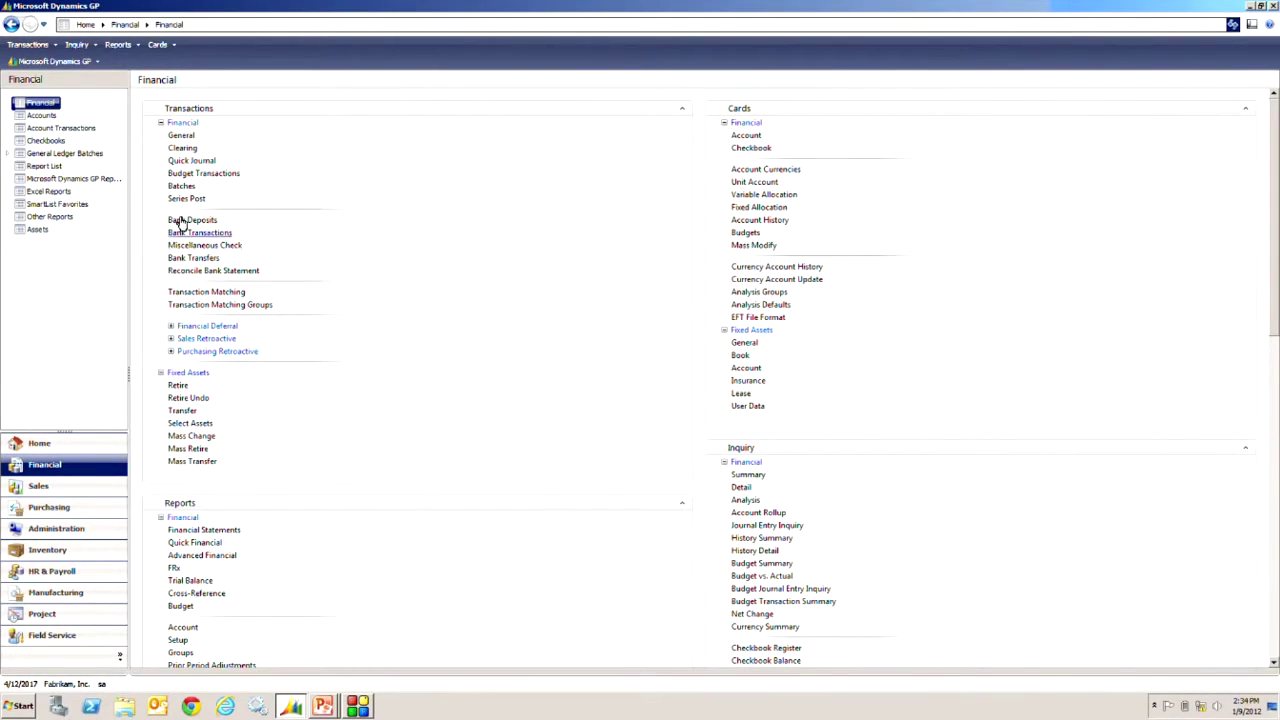
pyautogui.click(182, 137)
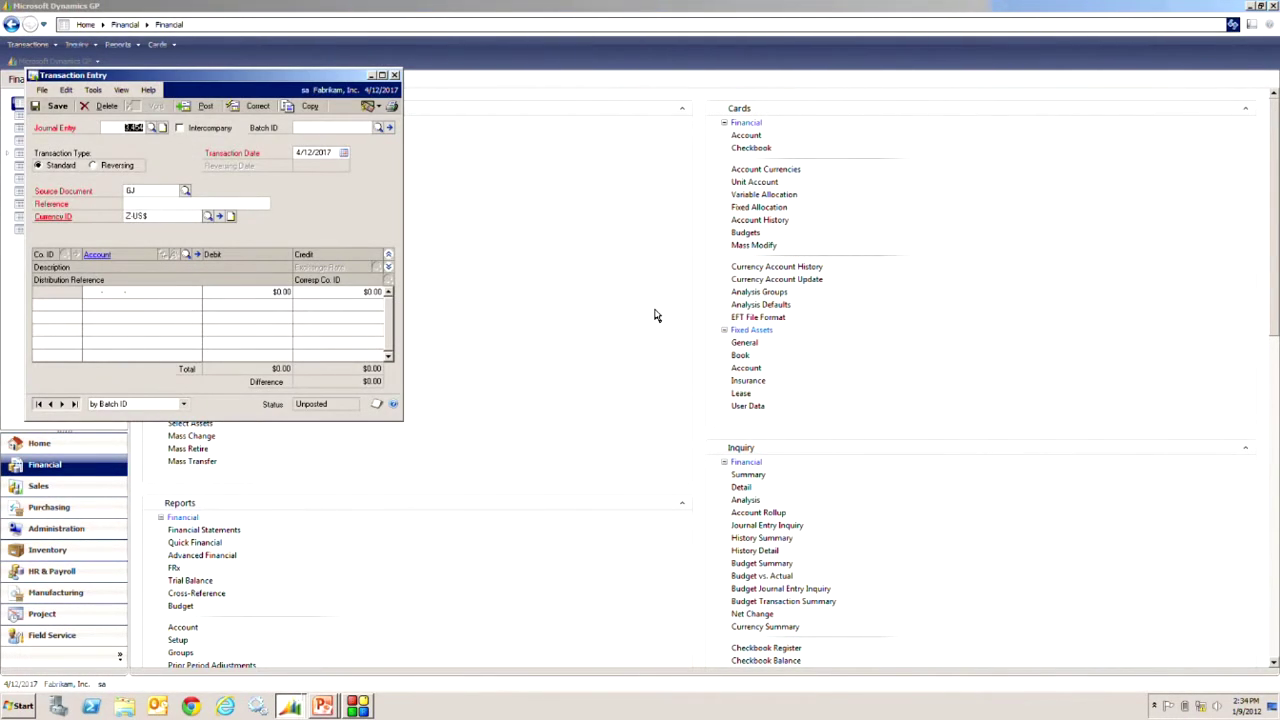
pyautogui.click(158, 406)
pyautogui.click(168, 432)
pyautogui.click(74, 404)
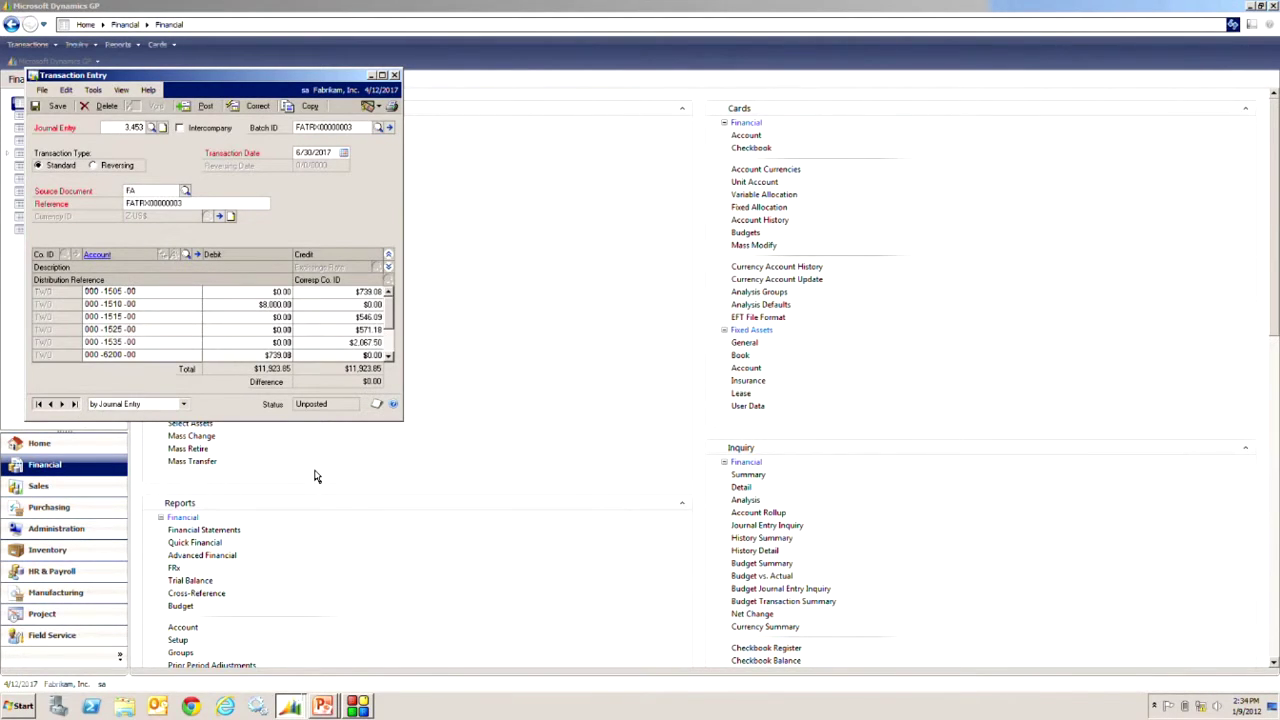
pyautogui.moveTo(270, 421); pyautogui.dragTo(302, 536)
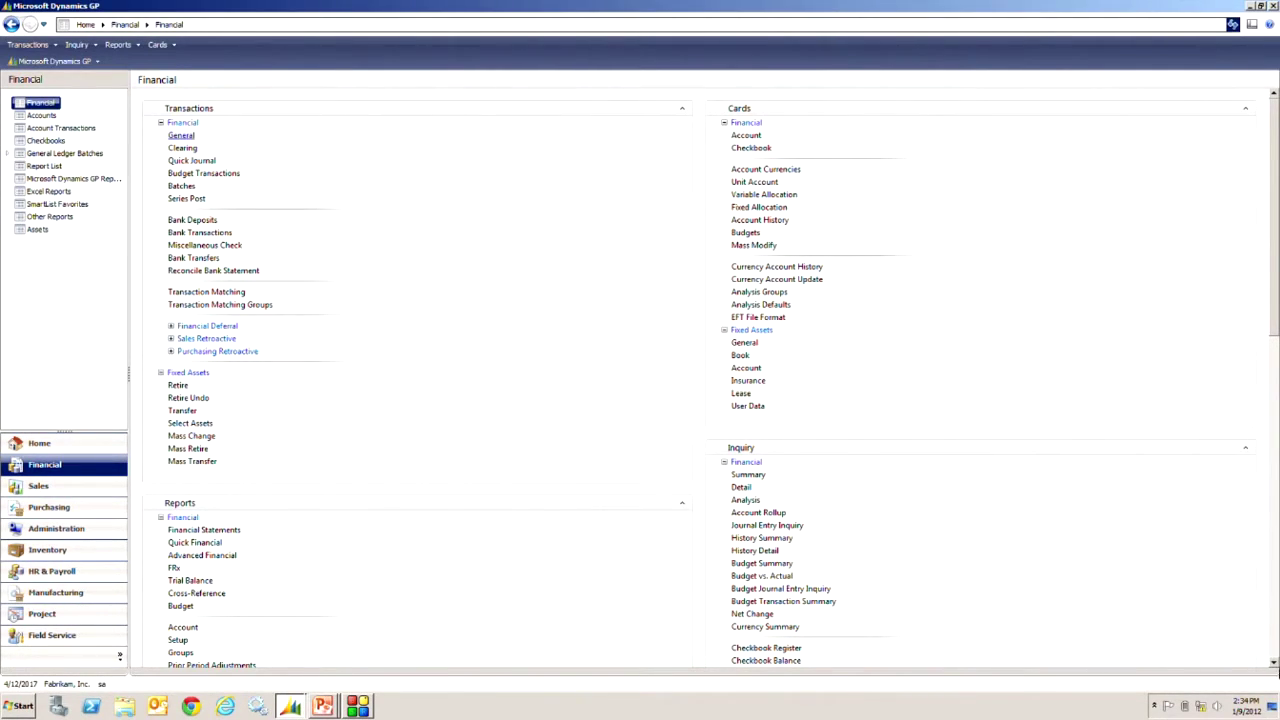
pyautogui.click(1274, 663)
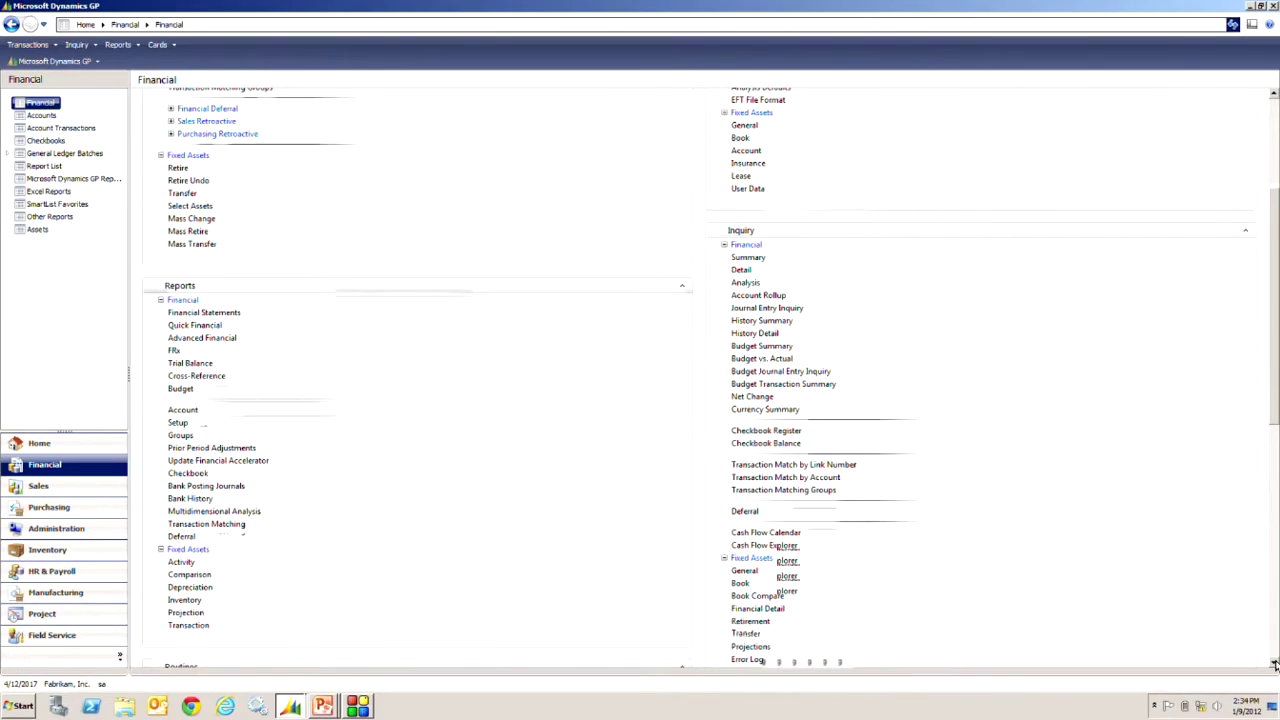
# Add the Property Ledger report with the SAMPLEDATA option to the Fixed Assets Inventory Reports print list.
pyautogui.click(186, 600)
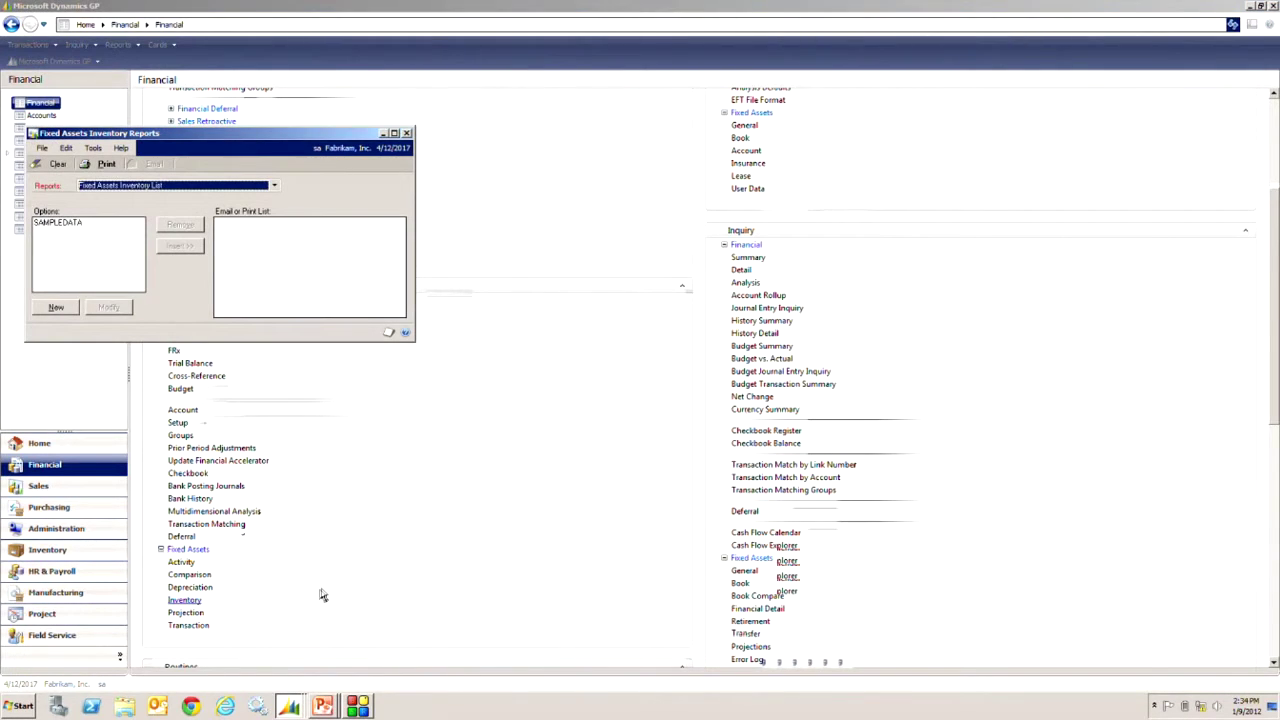
pyautogui.click(274, 186)
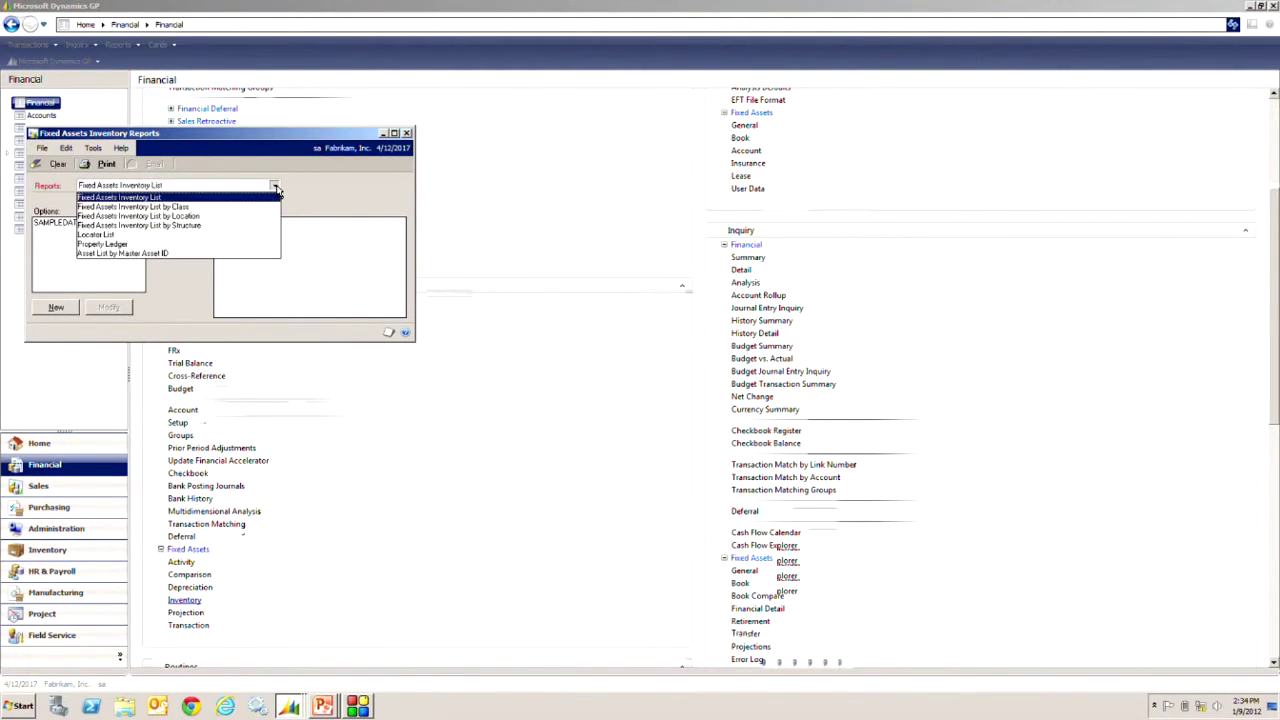
pyautogui.click(118, 244)
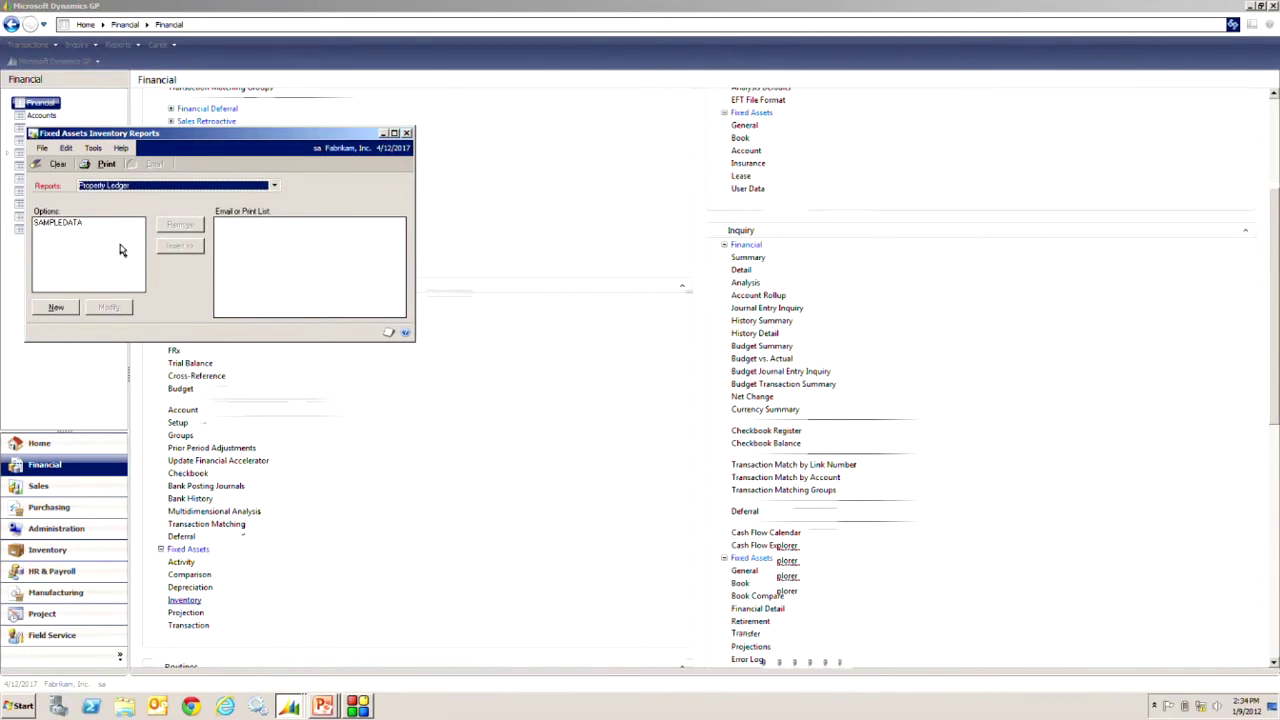
pyautogui.click(97, 230)
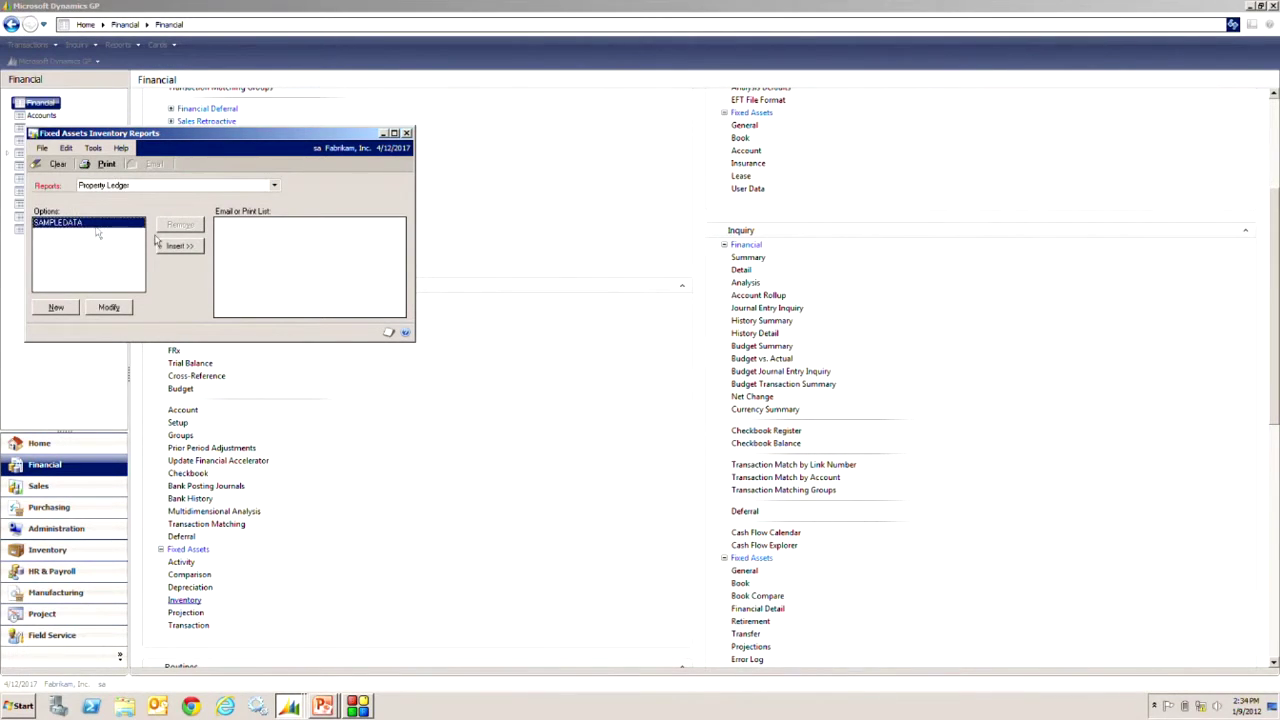
pyautogui.click(178, 246)
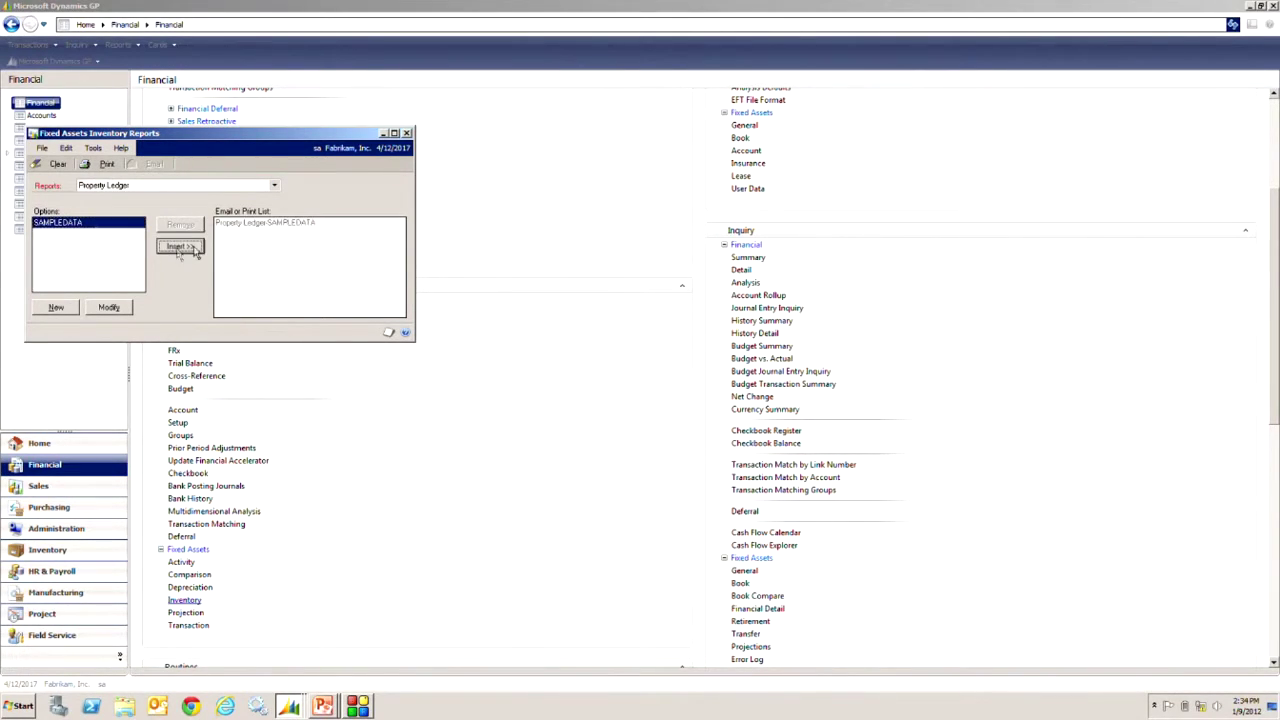
# Print the 6-page Property Ledger report to screen, review it full screen, and close it.
pyautogui.click(106, 166)
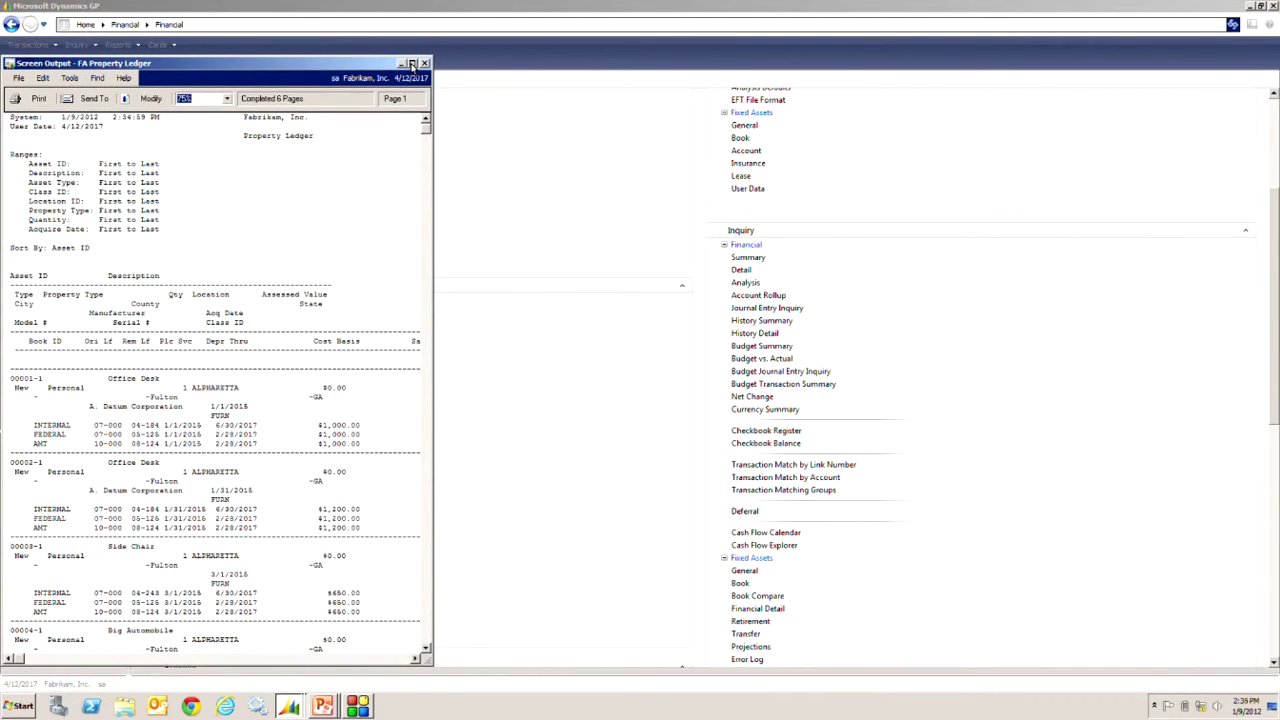
pyautogui.click(412, 64)
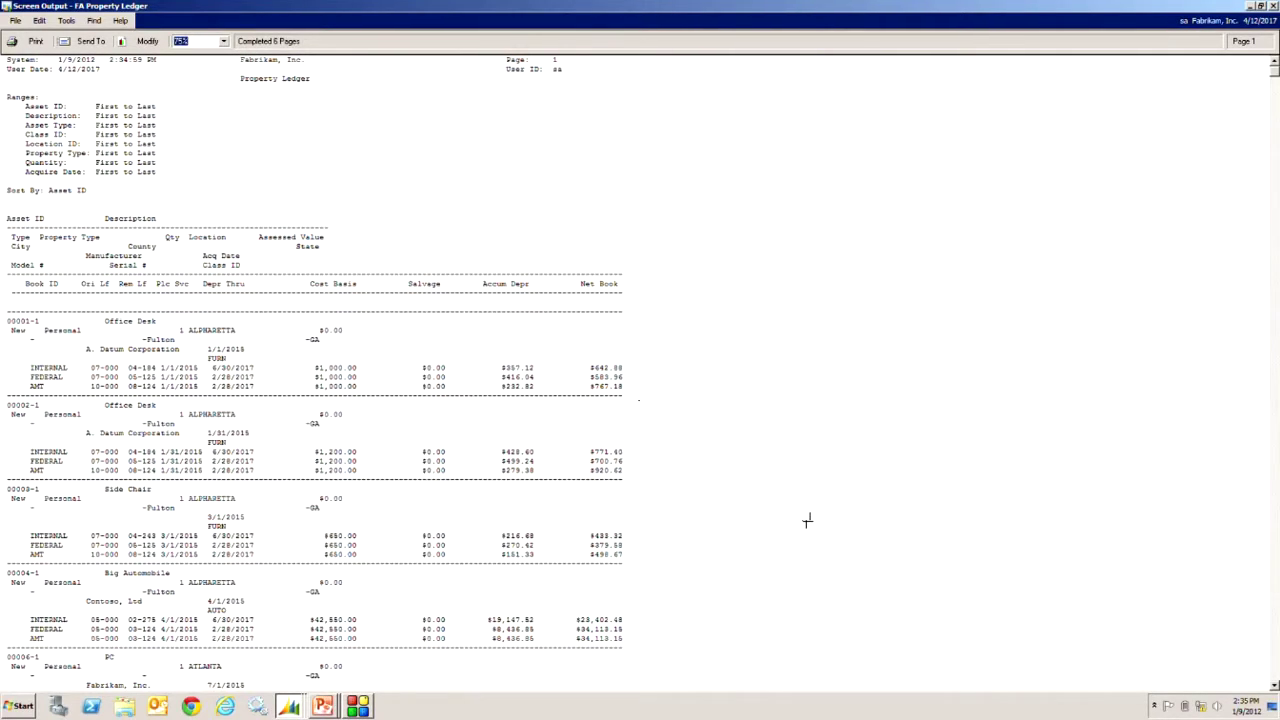
pyautogui.click(1273, 7)
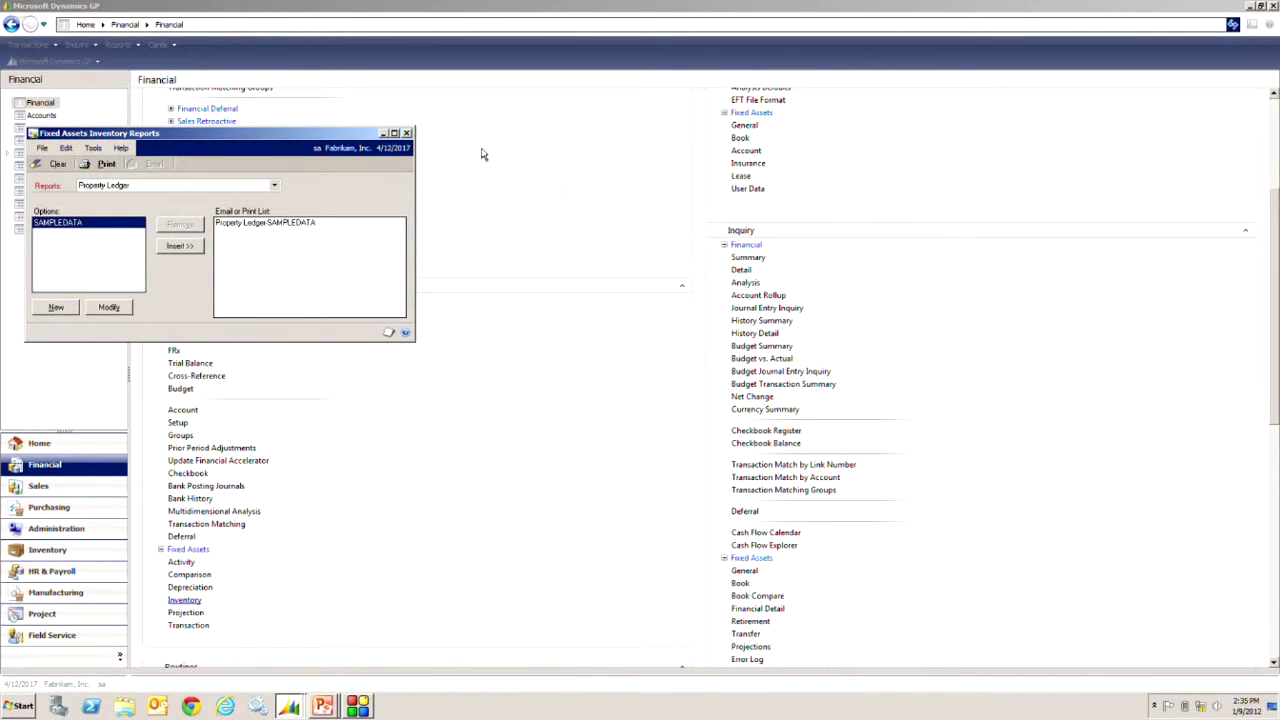
# Open SmartList maximized and load the Fixed Assets list from the Fixed Assets category.
pyautogui.click(407, 134)
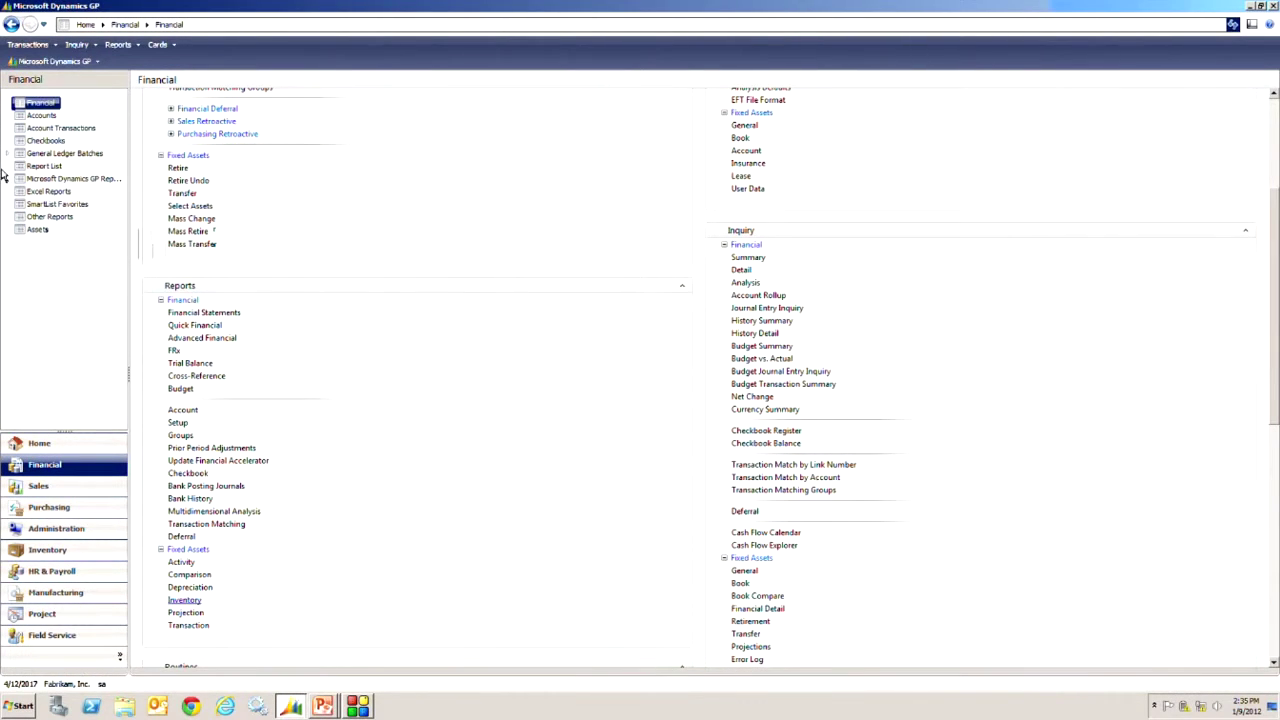
pyautogui.click(58, 63)
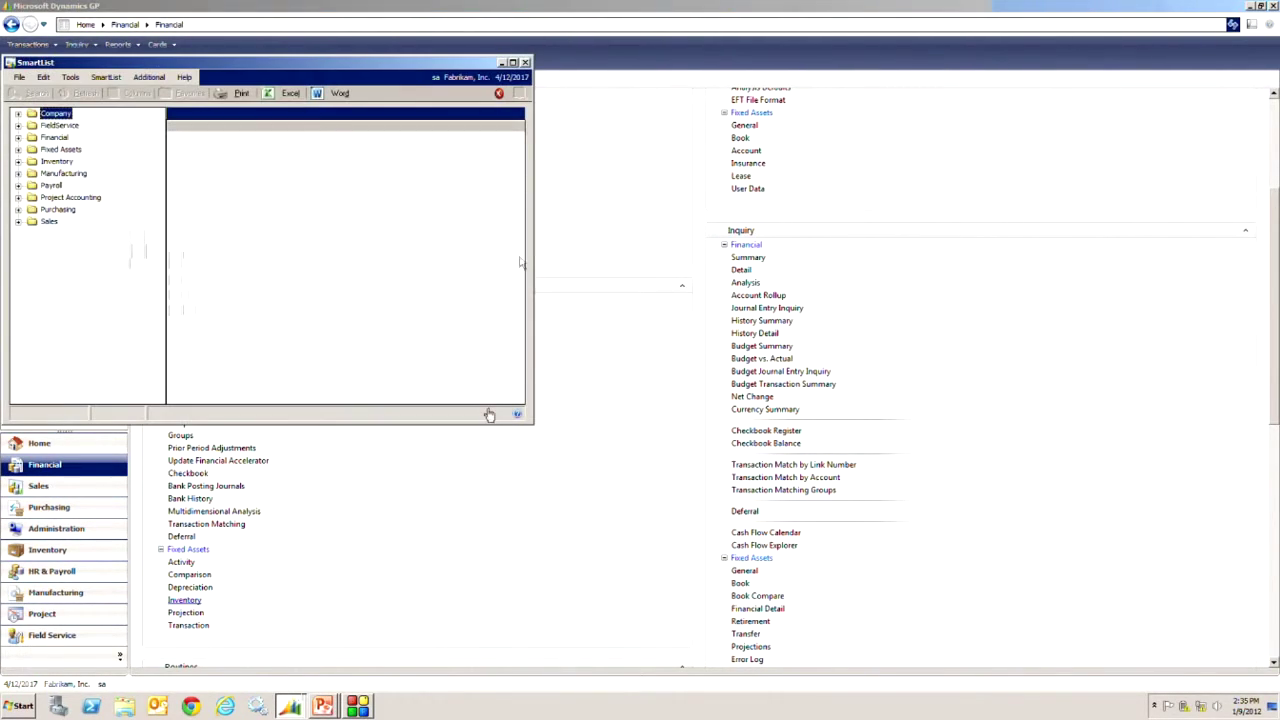
pyautogui.click(512, 62)
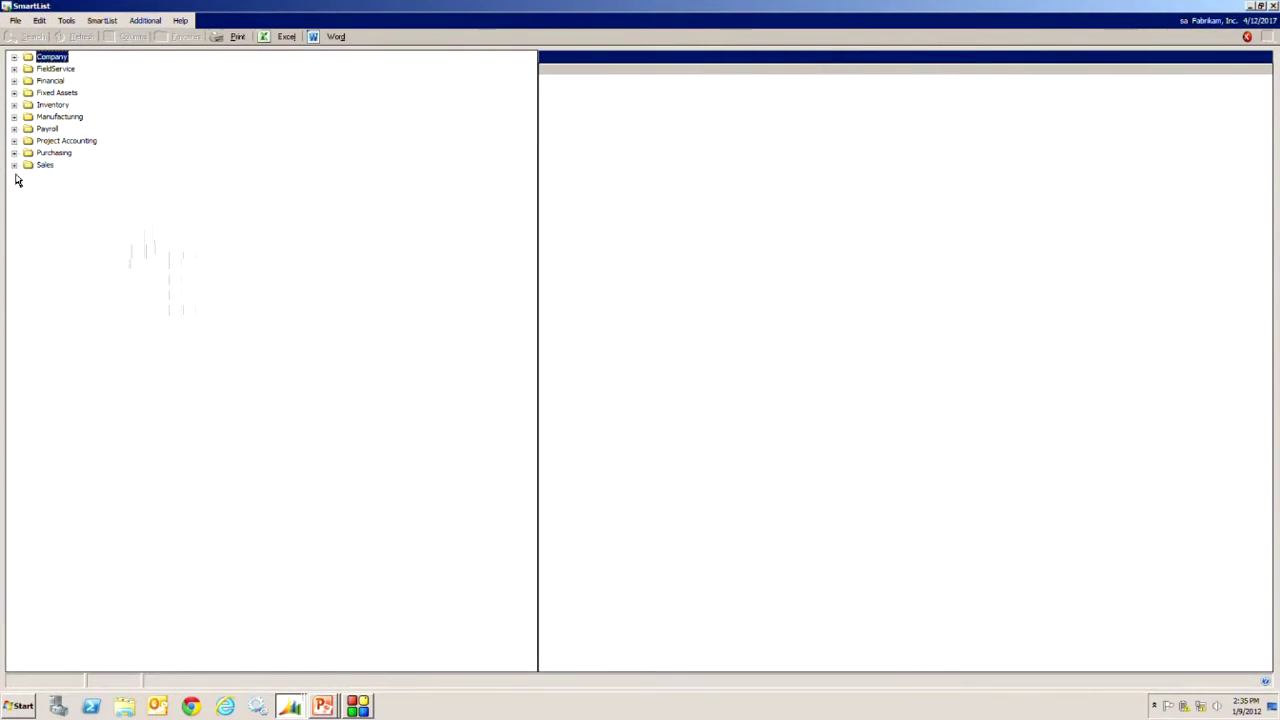
pyautogui.click(14, 93)
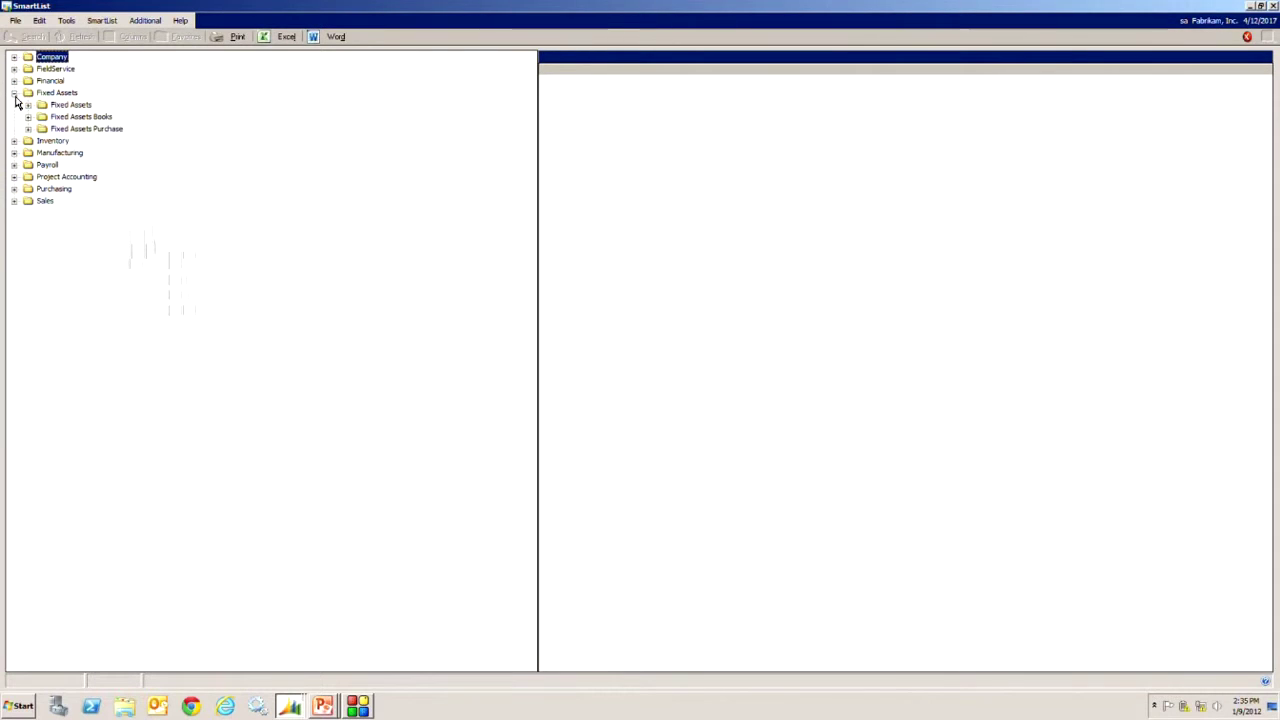
pyautogui.click(70, 105)
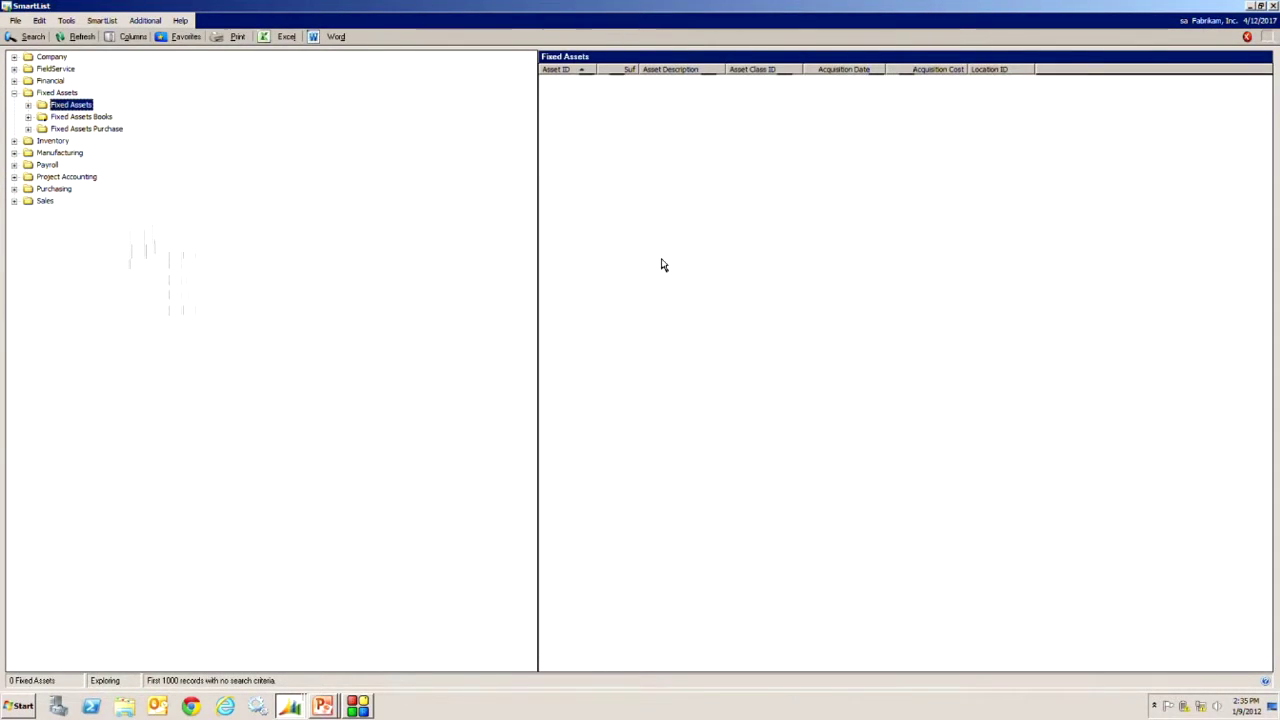